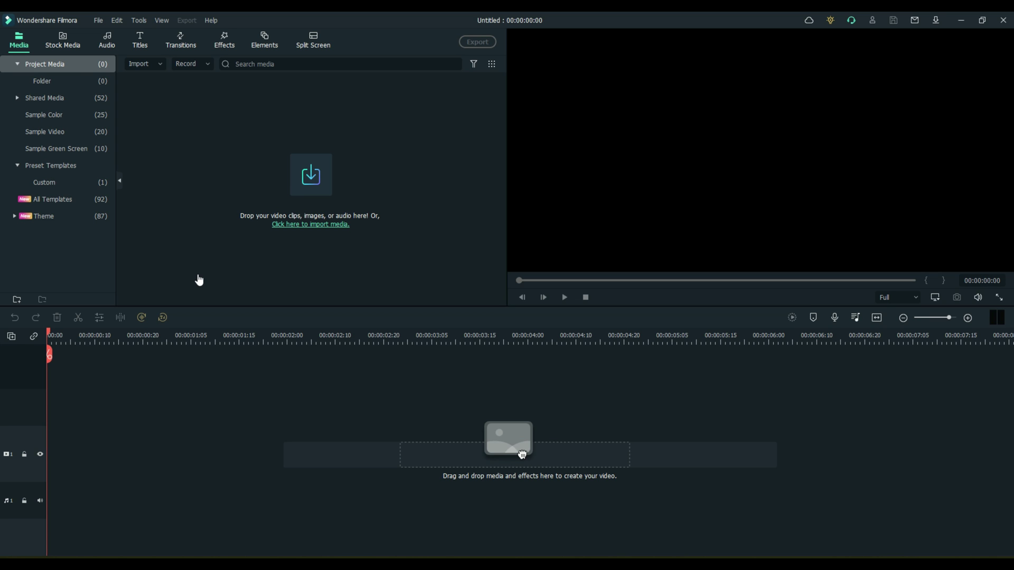
Add the airport terminal clip from the stock media favorites to the timeline and move it to video track 2
left_click(57, 47)
left_click(42, 63)
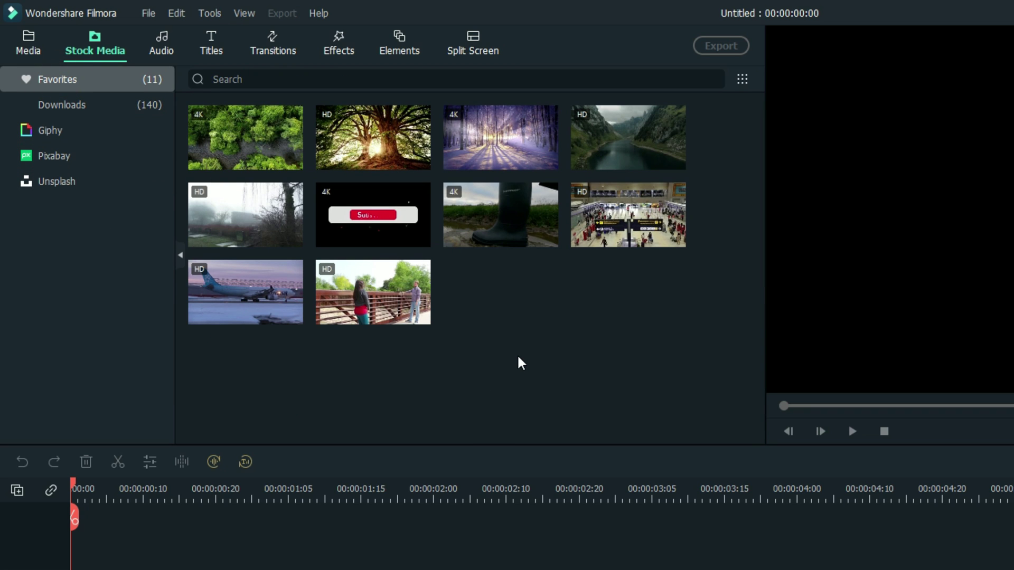
mouse_move(626, 248)
left_click(672, 234)
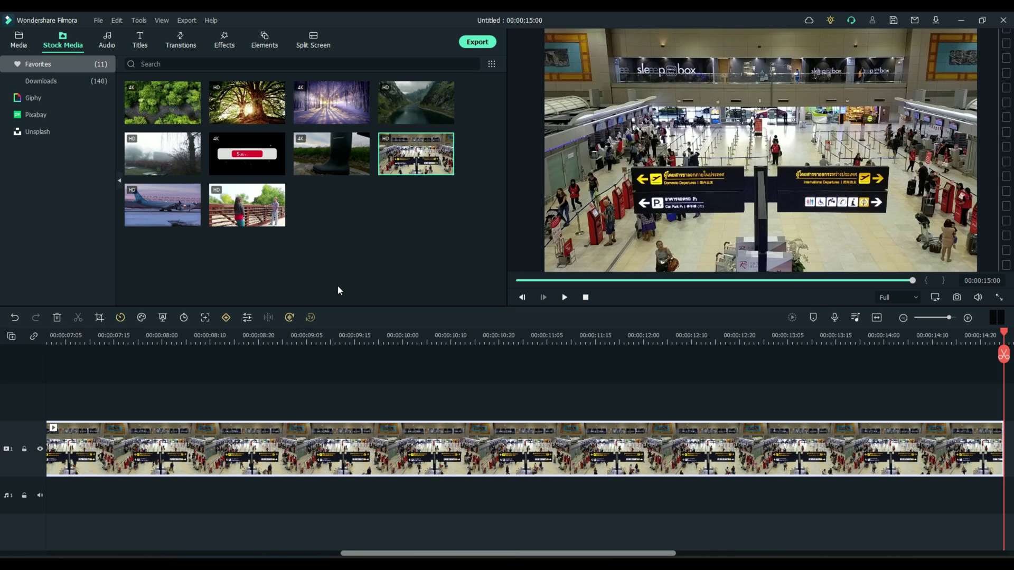
left_click_drag(190, 451, 198, 401)
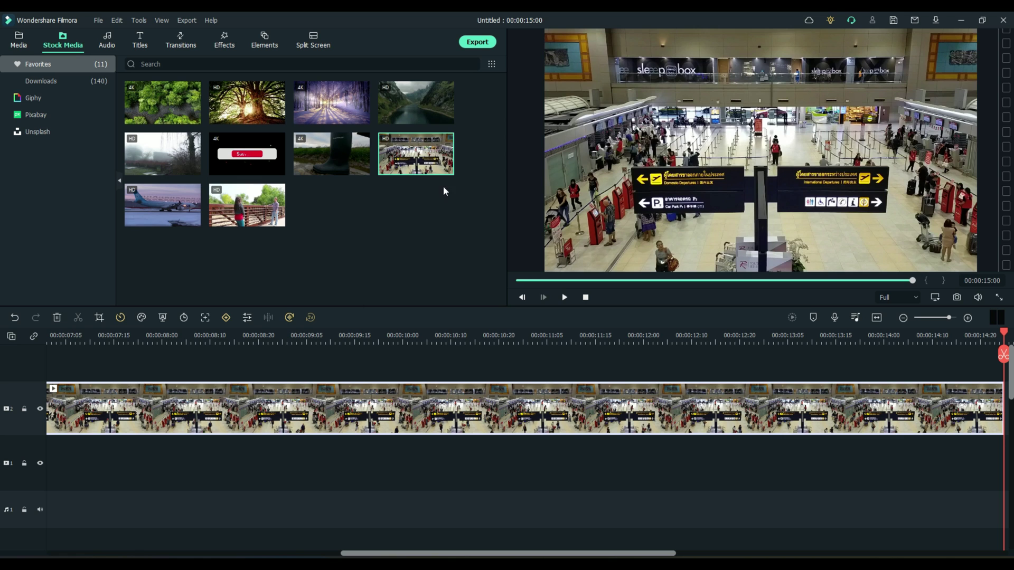
Move the airport clip down in the preview so that its upper part fills the lower half of the frame
mouse_move(442, 170)
double_click(721, 188)
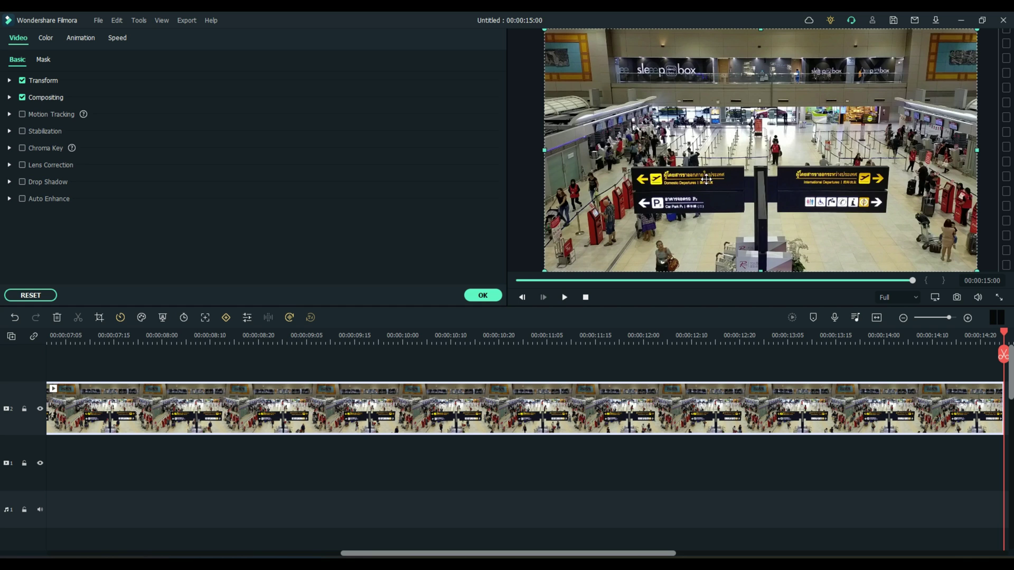
left_click_drag(707, 180, 706, 285)
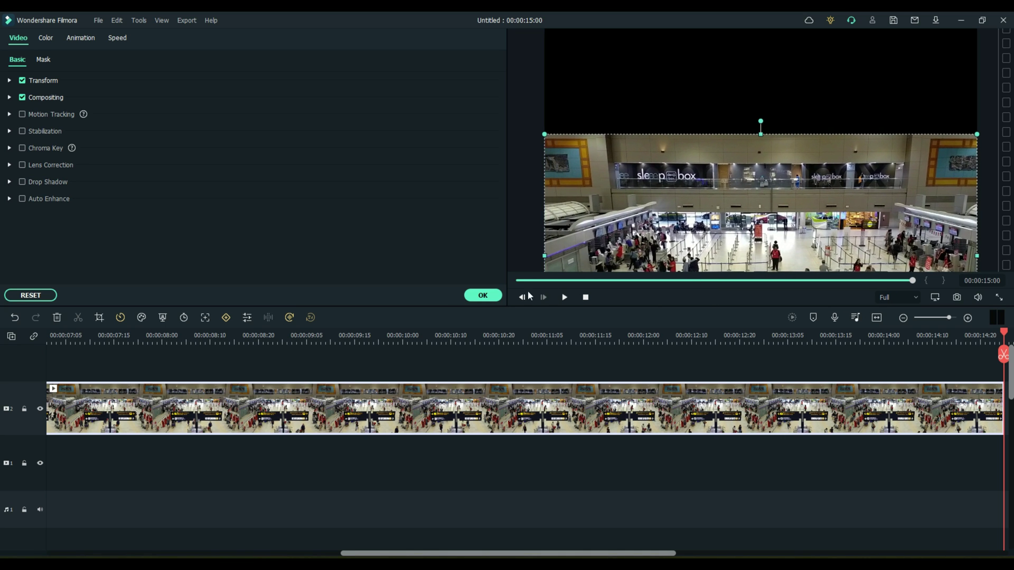
left_click_drag(126, 335, 31, 309)
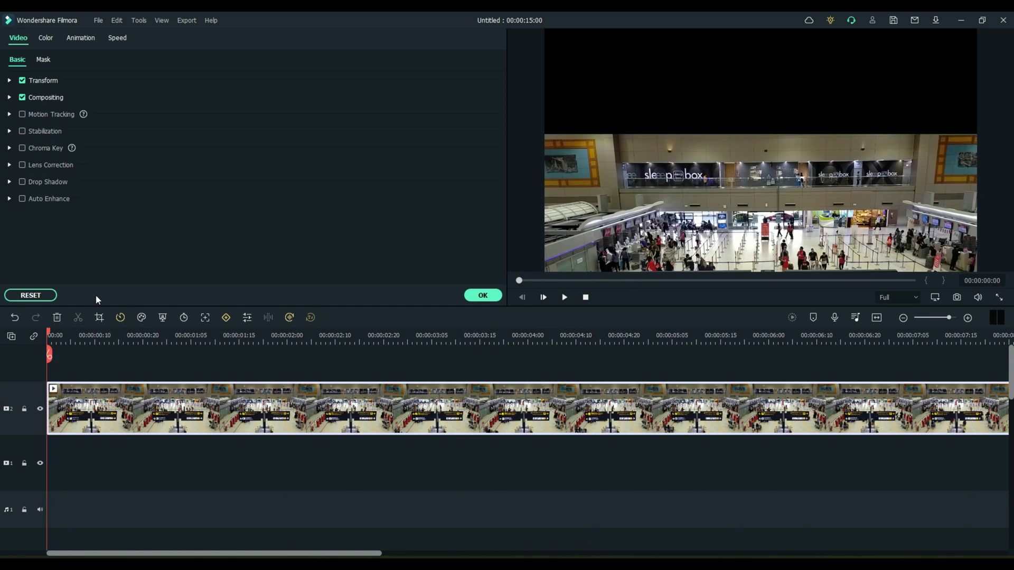
left_click(482, 294)
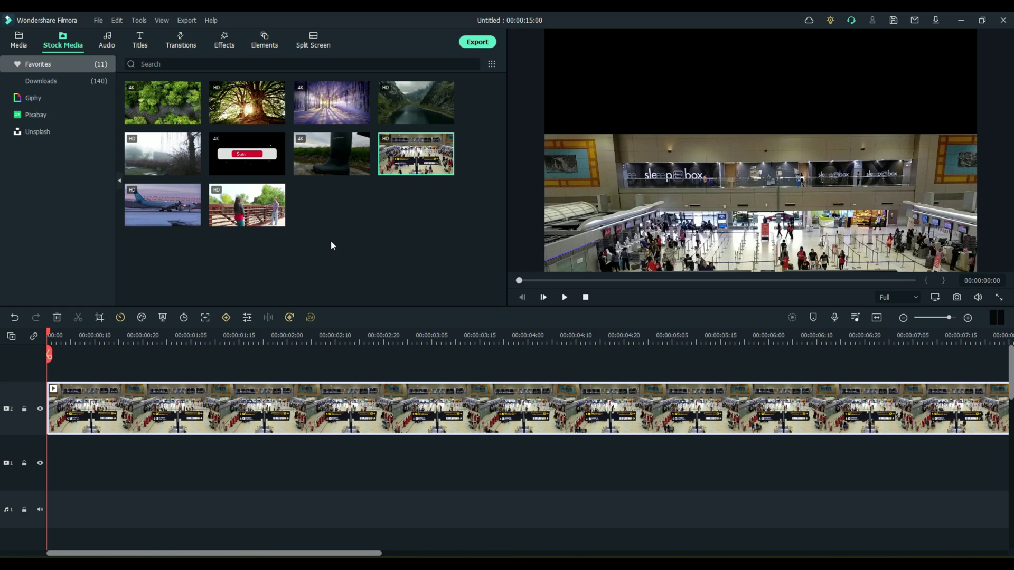
Place the stock clip of the couple on the bridge on video track 1 at the start of the timeline
left_click_drag(253, 207, 52, 462)
key("Return")
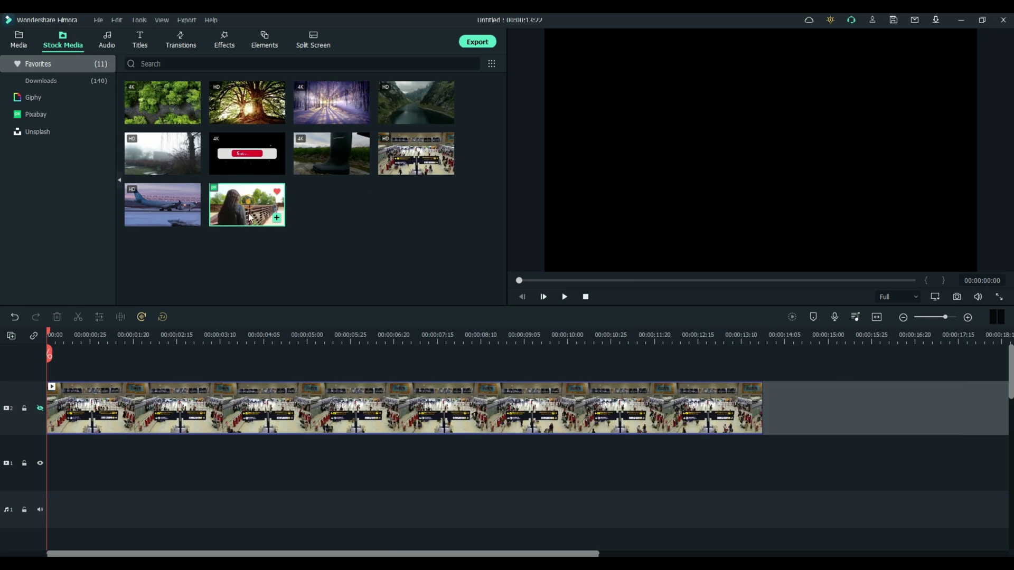
left_click_drag(179, 474, 50, 473)
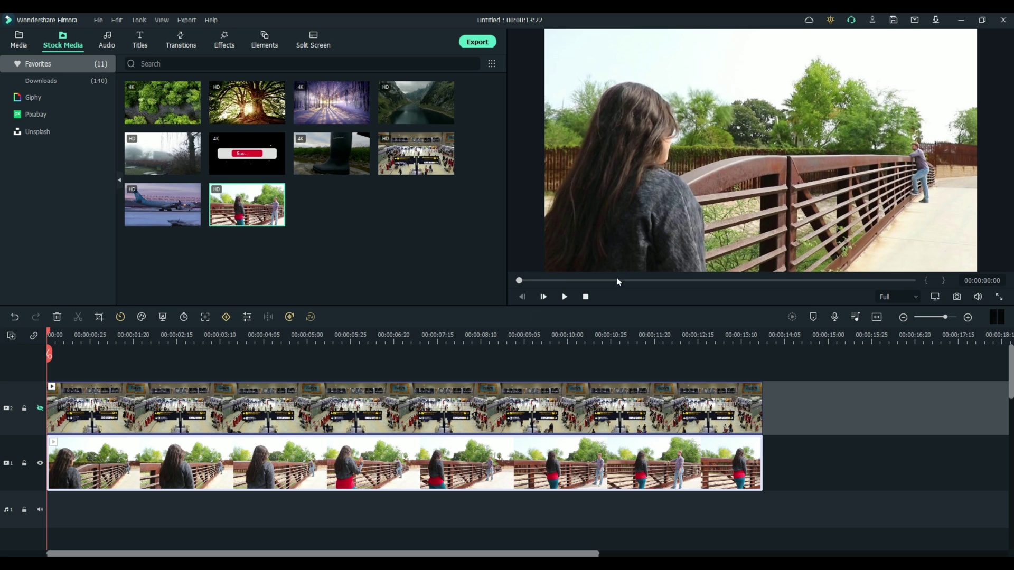
Position the bridge clip in the lower half of the frame, showing track 2 again to align it with the airport clip
left_click_drag(50, 336, 740, 342)
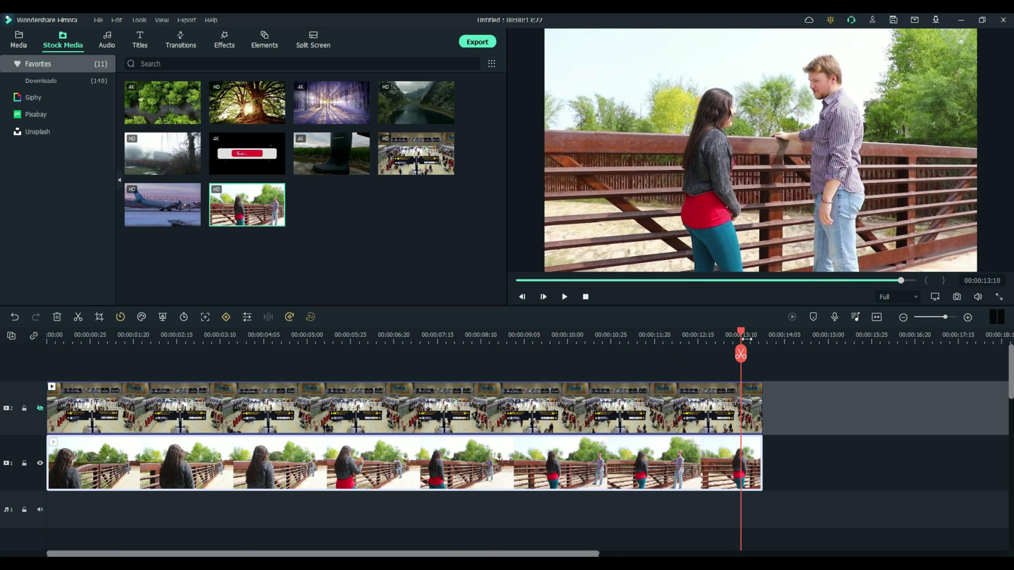
left_click_drag(775, 159, 771, 260)
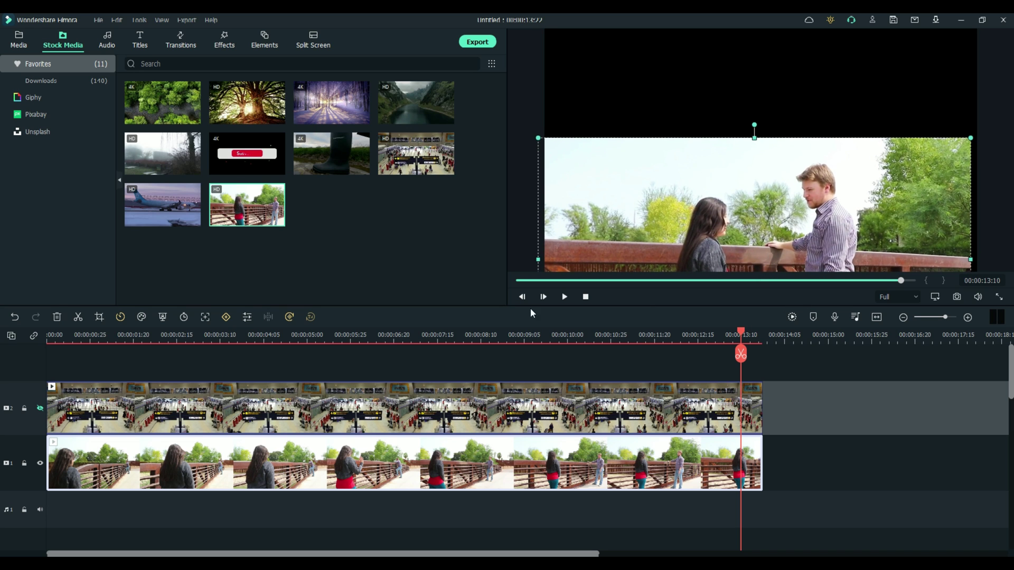
left_click(39, 409)
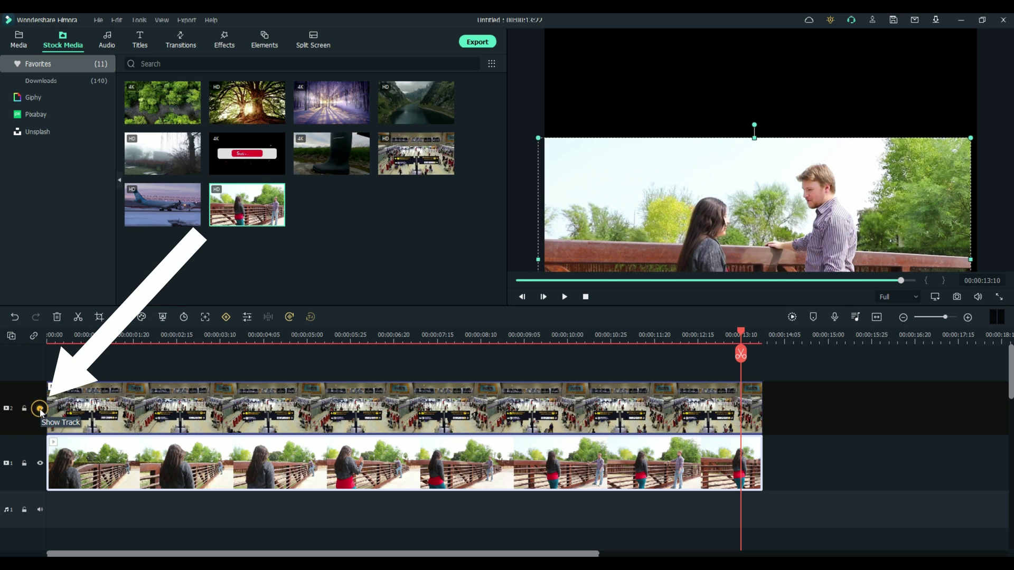
double_click(718, 214)
mouse_move(718, 214)
left_mouse_down()
mouse_move(696, 248)
mouse_move(703, 279)
mouse_move(723, 215)
left_mouse_up()
left_click_drag(741, 333, 708, 389)
mouse_move(737, 391)
left_mouse_down()
mouse_move(758, 390)
mouse_move(747, 390)
left_mouse_up()
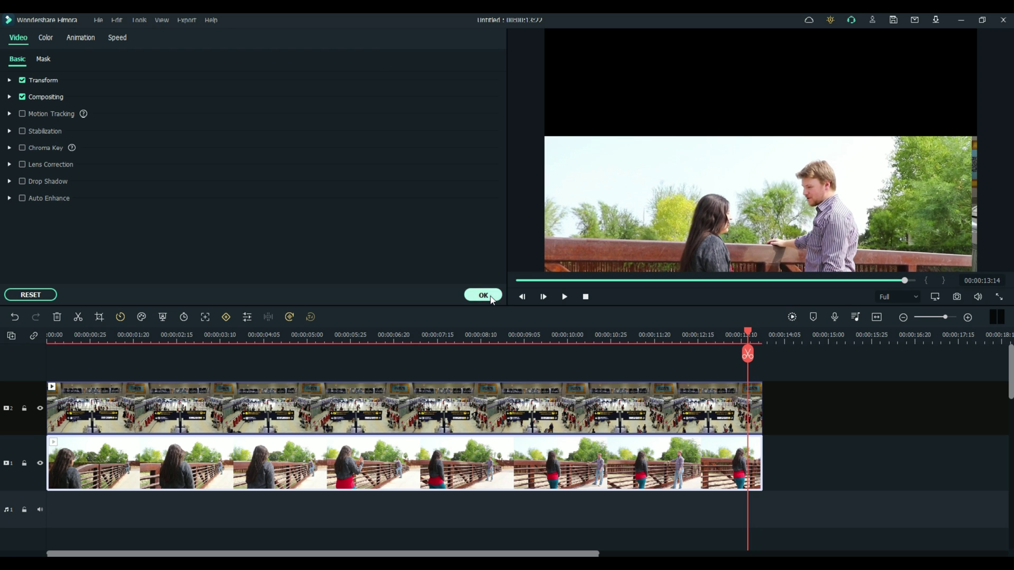
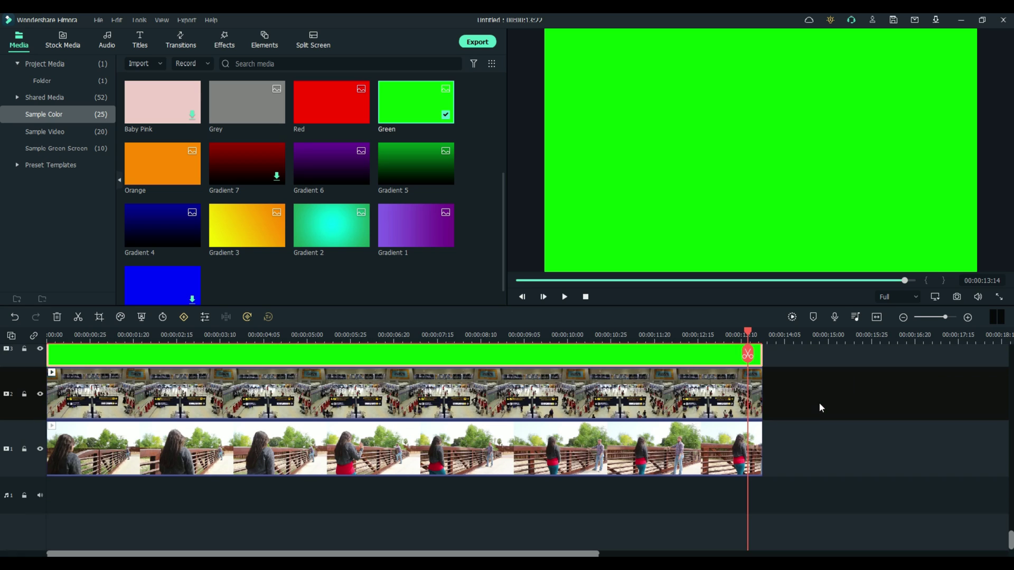
Shrink the green color clip from below so that it covers only the upper part of the frame
left_click(752, 199)
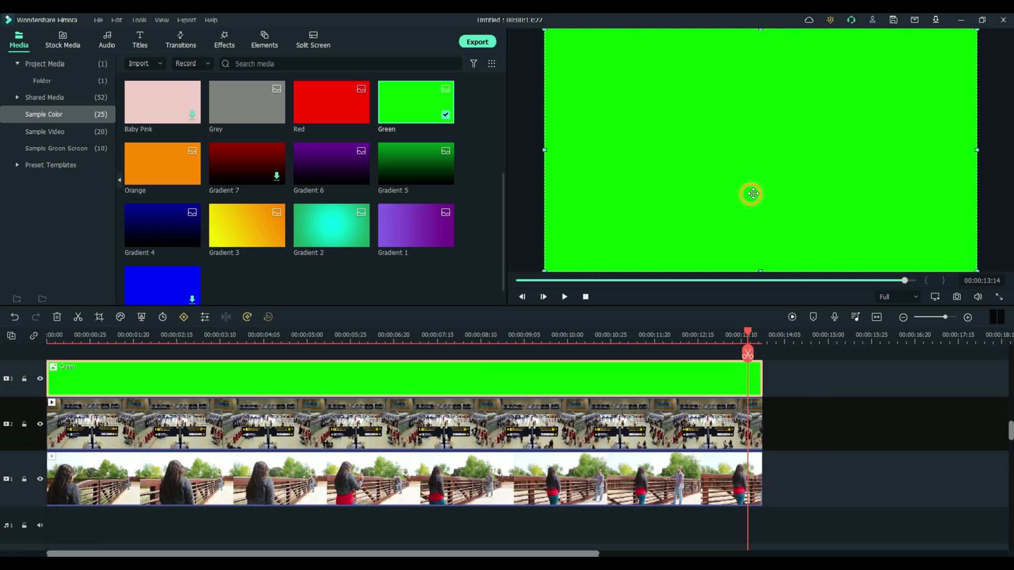
double_click(544, 371)
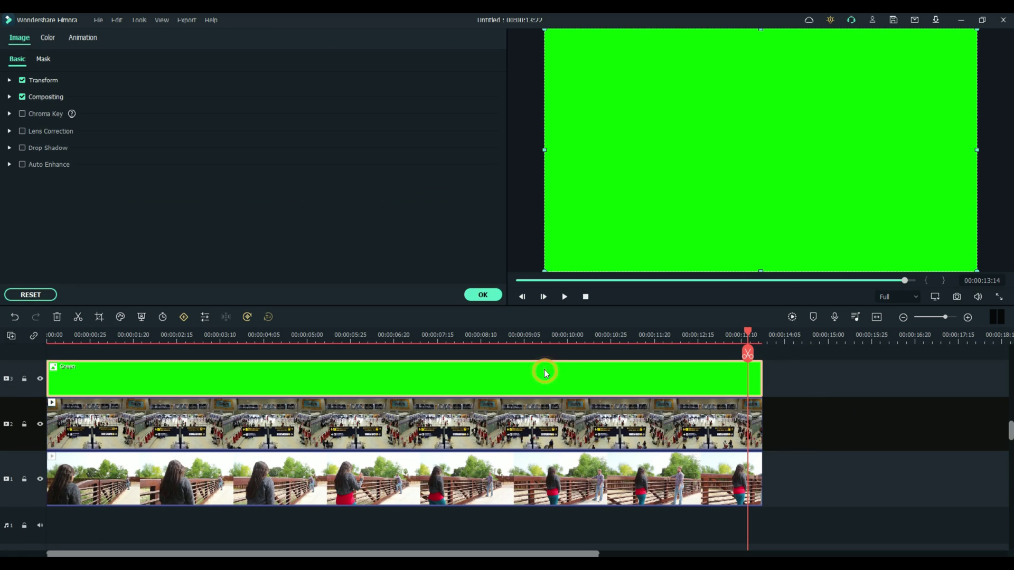
left_click(476, 292)
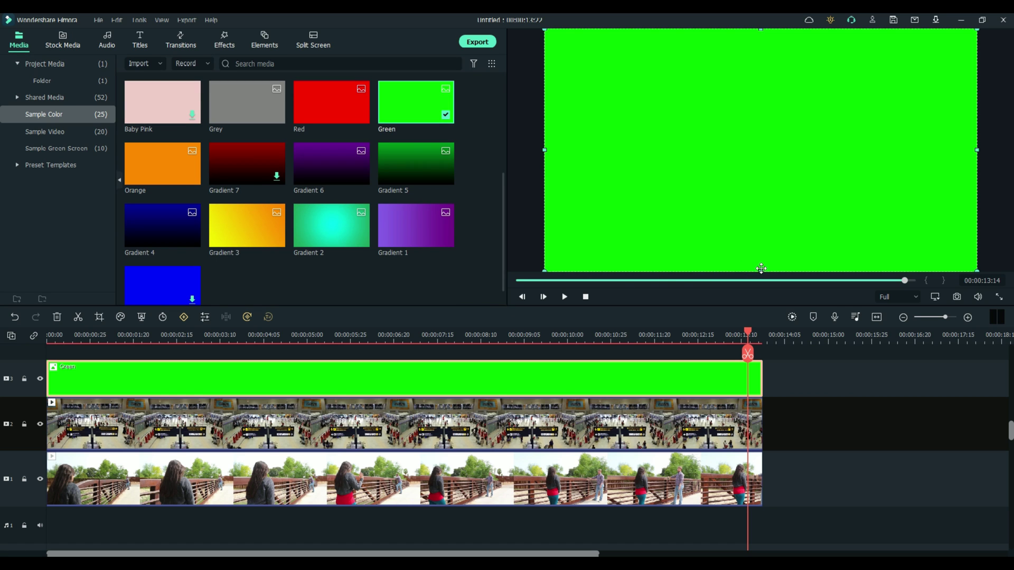
left_click_drag(761, 272, 747, 130)
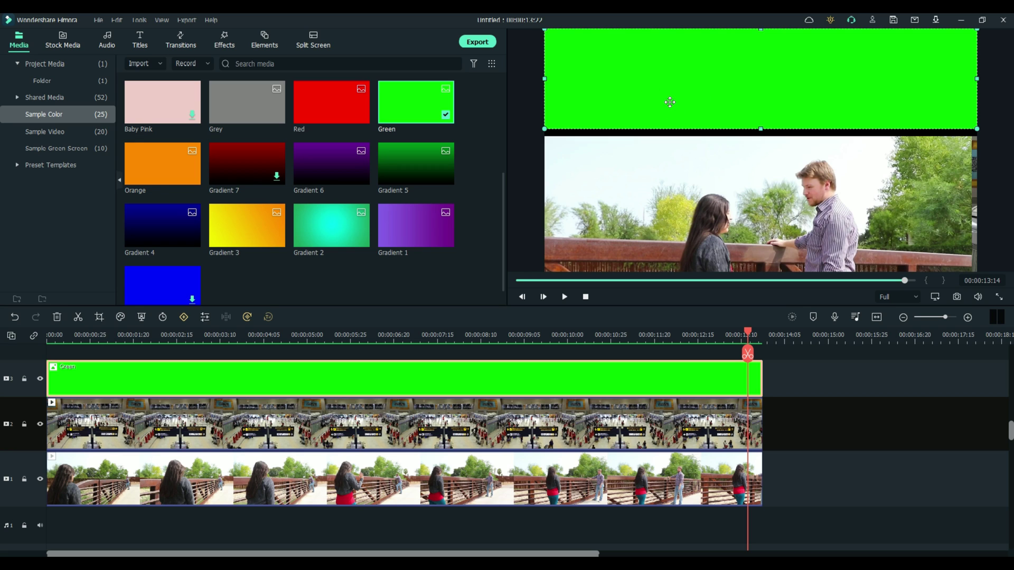
Export the composition as an MP4 file named "Bottom Demo" and dismiss the export window
left_click(478, 42)
left_click(526, 174)
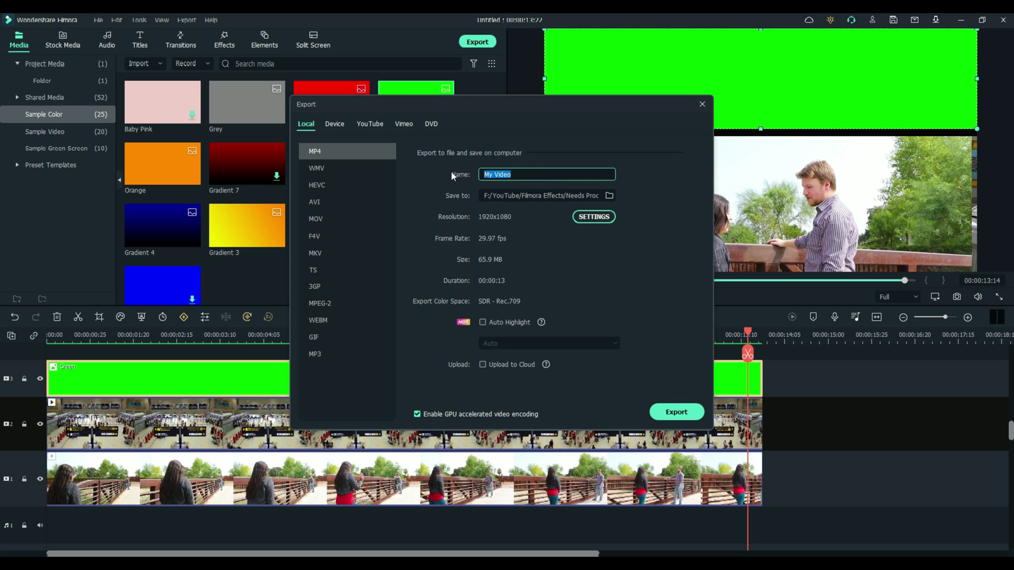
type("Bottom")
type("Demo")
left_click(674, 413)
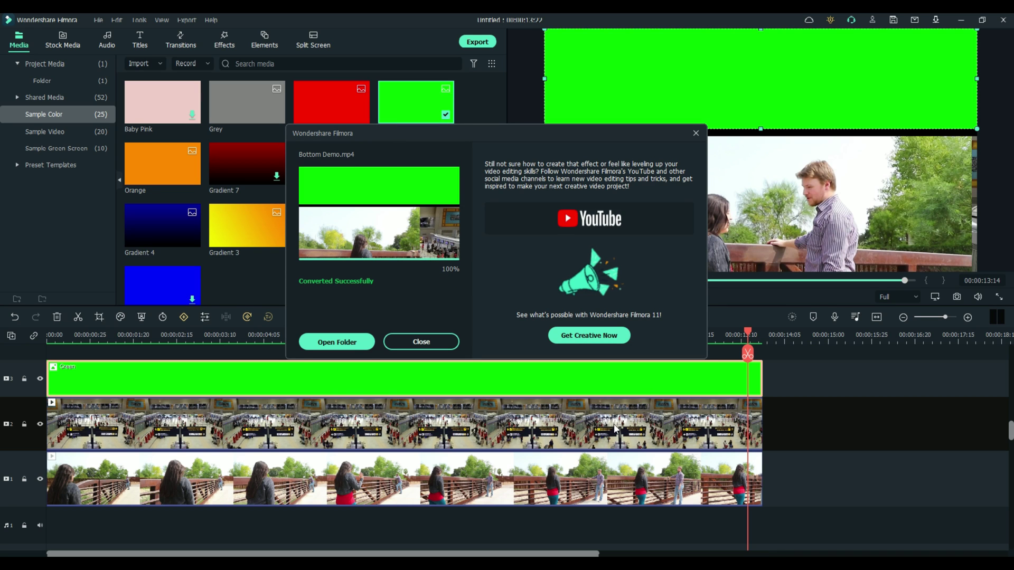
left_click(414, 343)
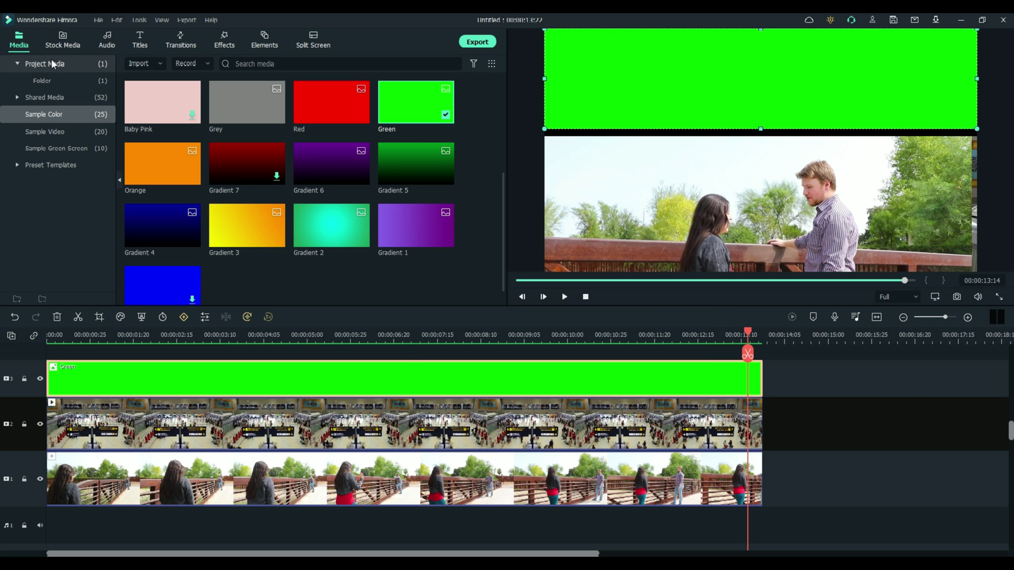
Open the project media folder and delete all clips from the timeline
left_click(40, 81)
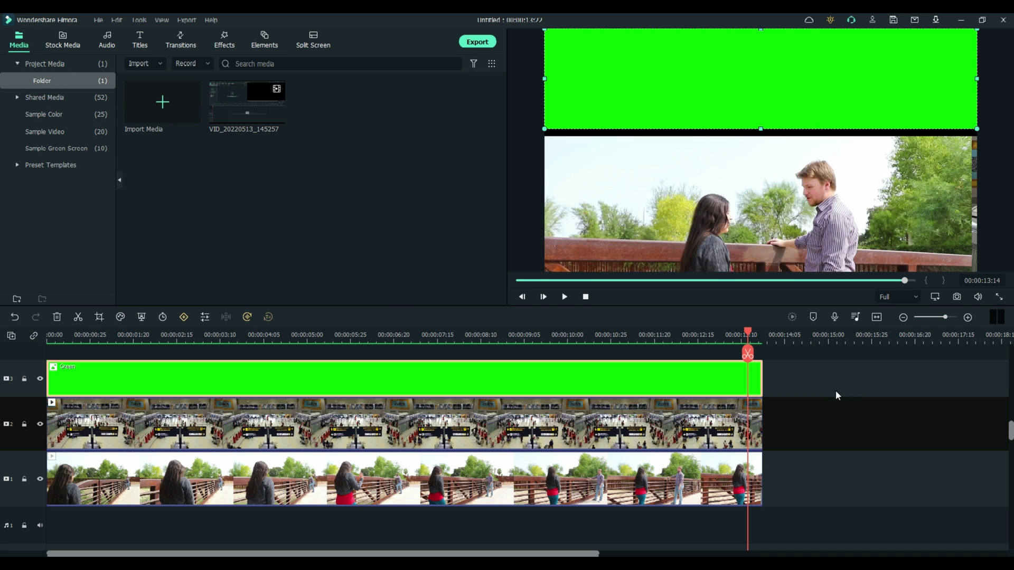
left_click_drag(811, 458, 688, 517)
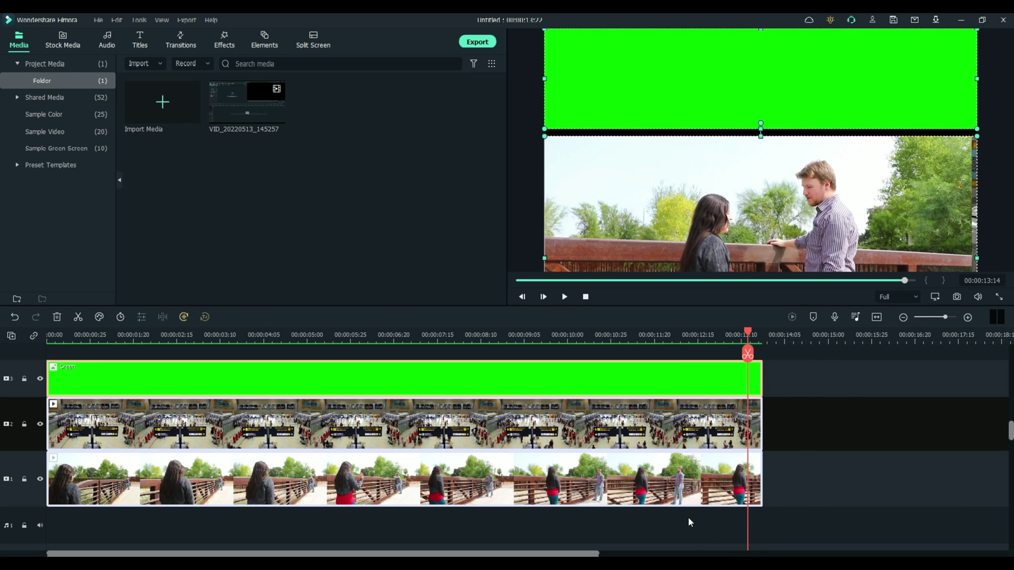
key("Delete")
Import "Bottom Demo.mp4" into the project and place it on video track 2
left_click(158, 102)
scroll(280, 179, "down", 1)
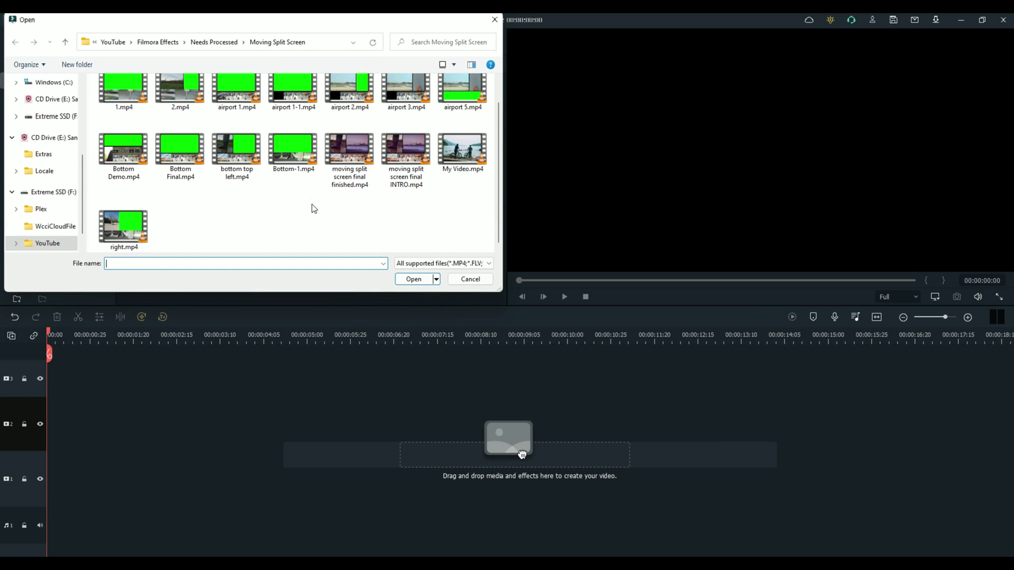
double_click(133, 154)
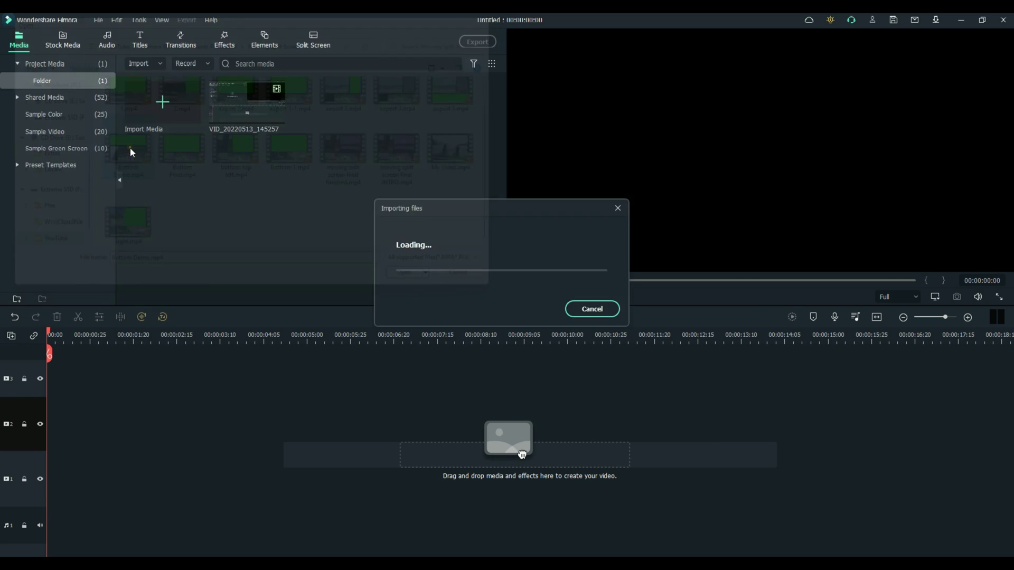
left_click_drag(522, 454, 521, 455)
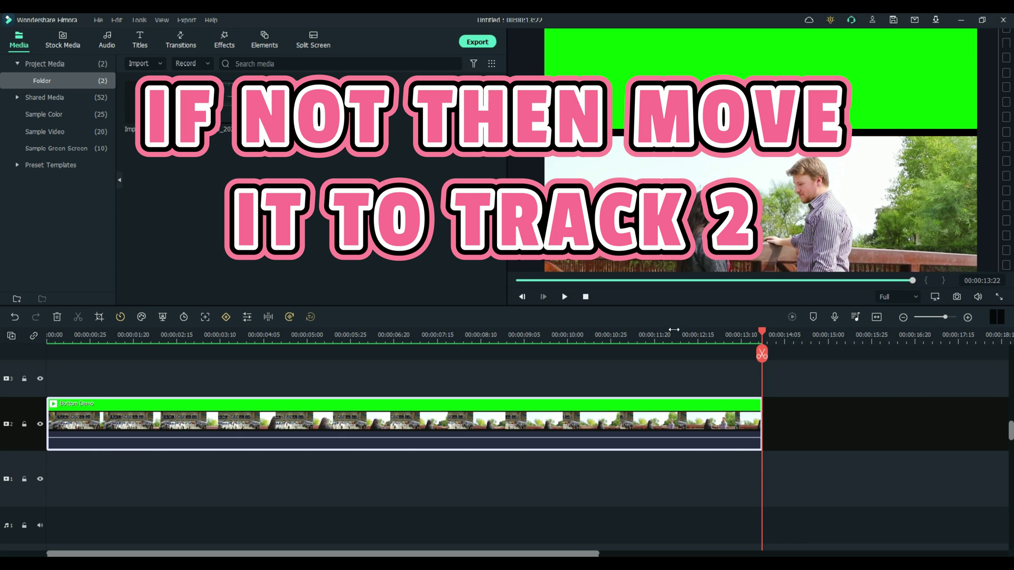
Place the stock clip of the walking boots on video track 1 at the start of the timeline
left_click_drag(762, 336, 48, 345)
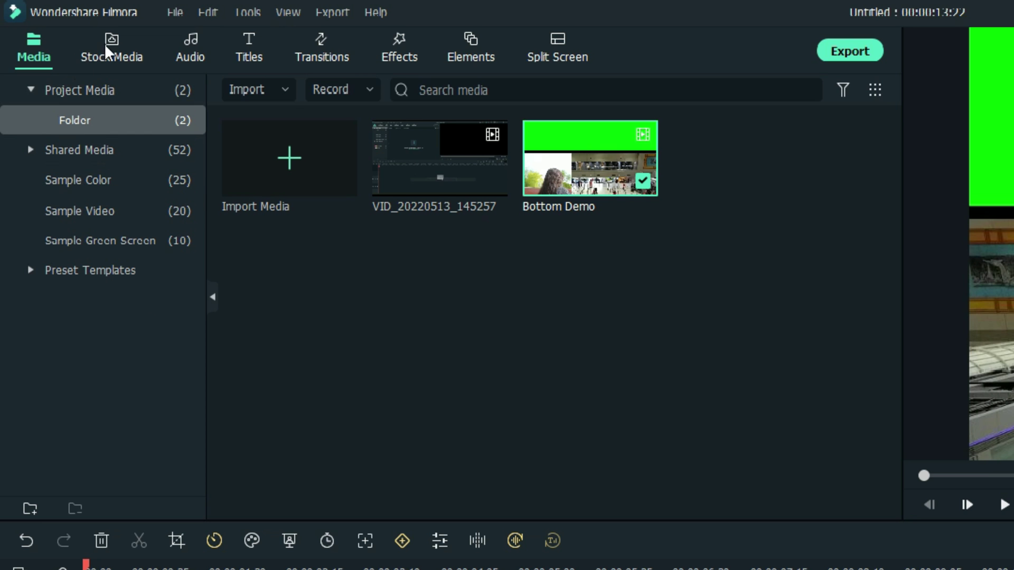
left_click(59, 37)
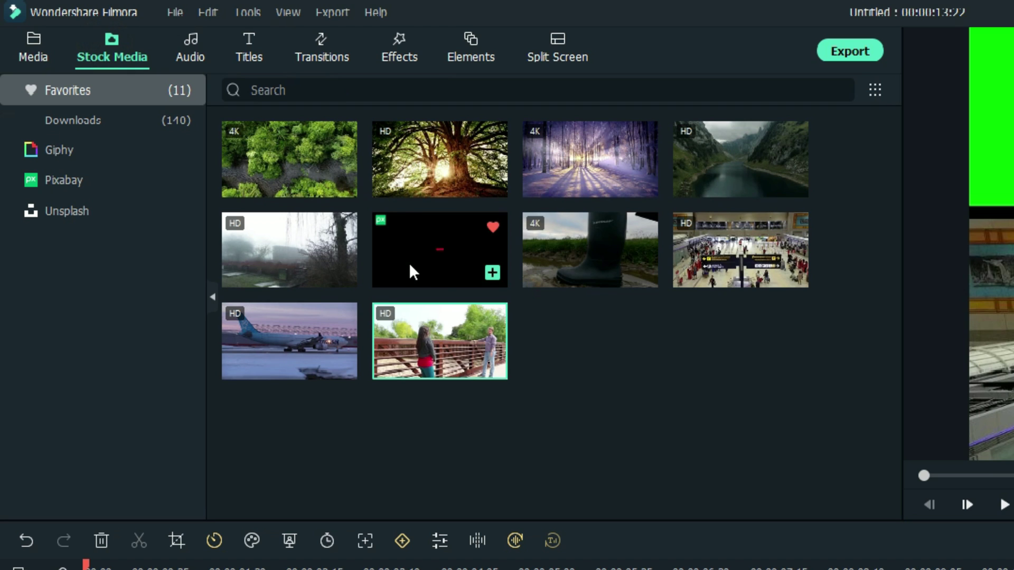
left_click_drag(606, 252, 122, 482)
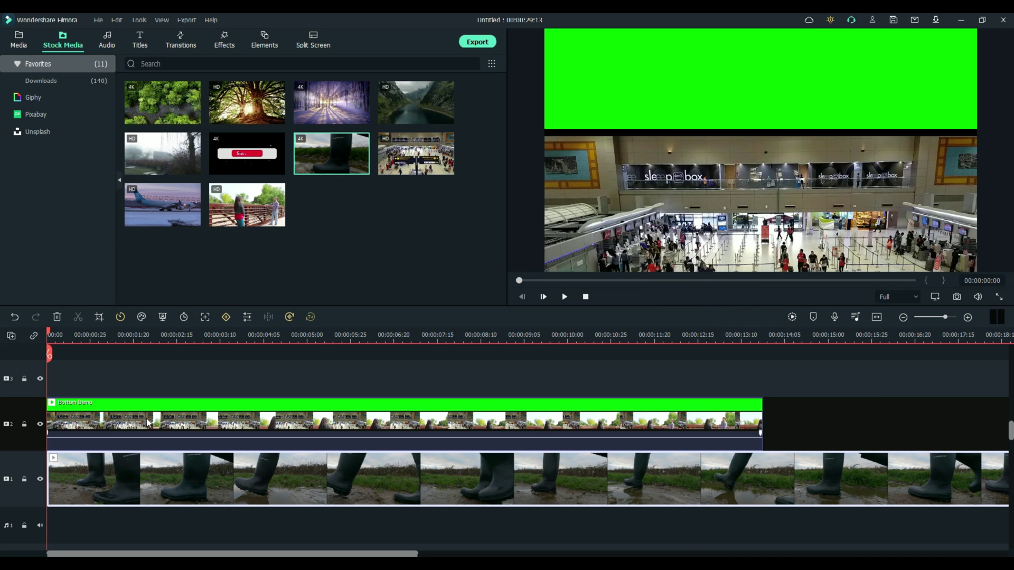
Split the boots clip where the Bottom Demo clip ends, delete the excess and return the playhead to the start
left_click(343, 334)
left_click_drag(817, 377, 766, 389)
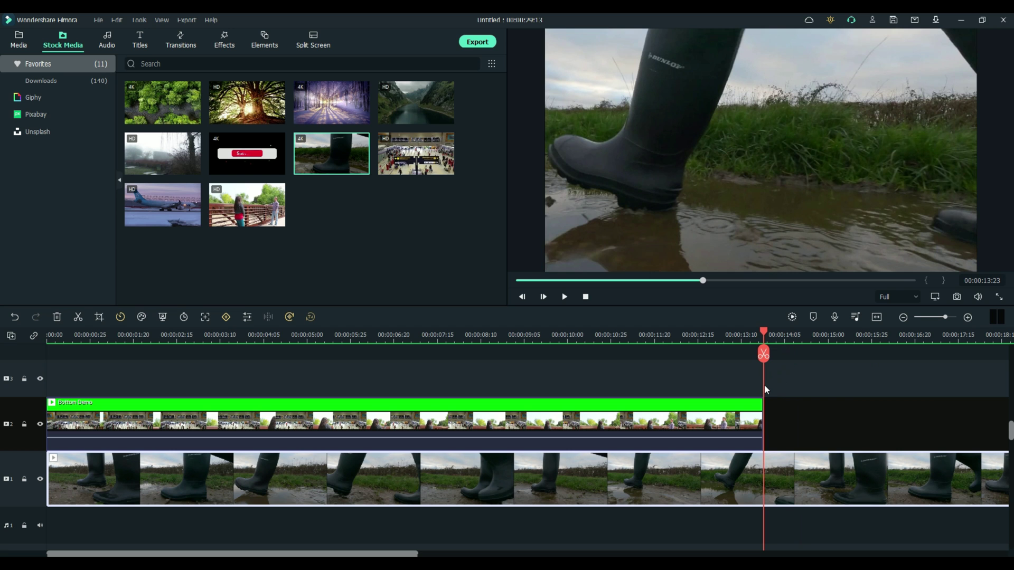
left_click(812, 470)
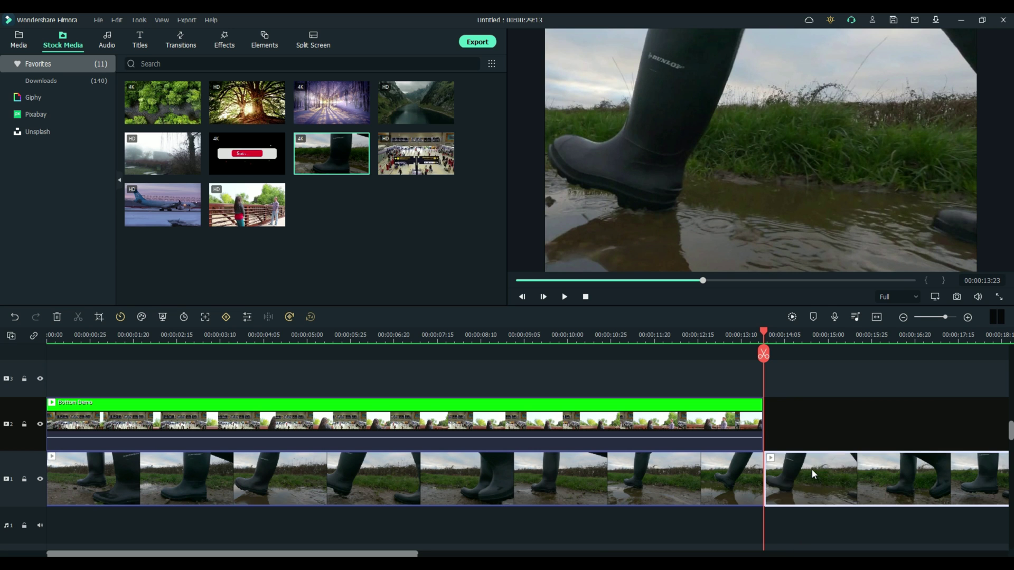
key("Delete")
left_click_drag(767, 334, 1, 322)
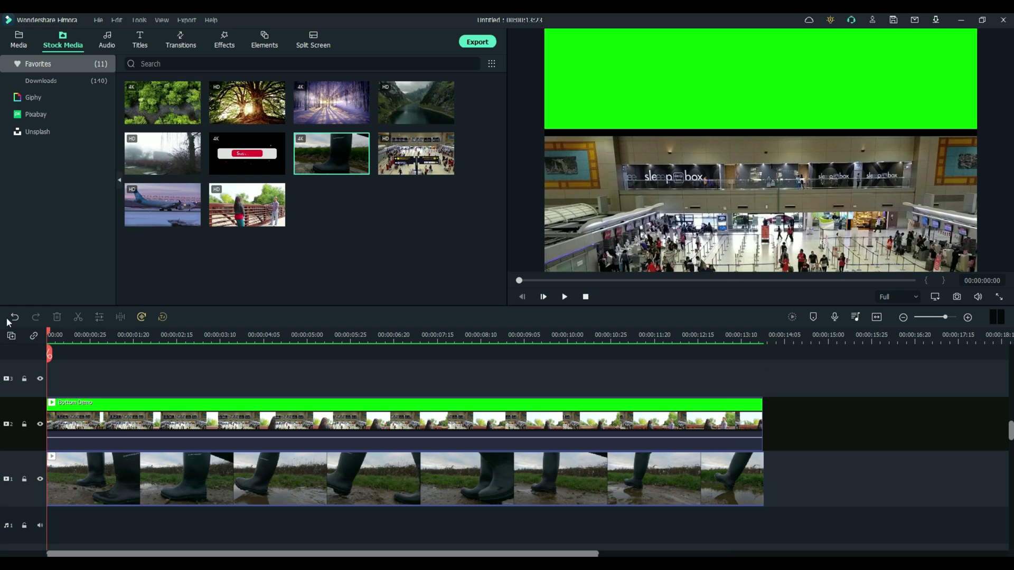
Enable Chroma Key with green as the key color on the Bottom Demo clip
double_click(155, 426)
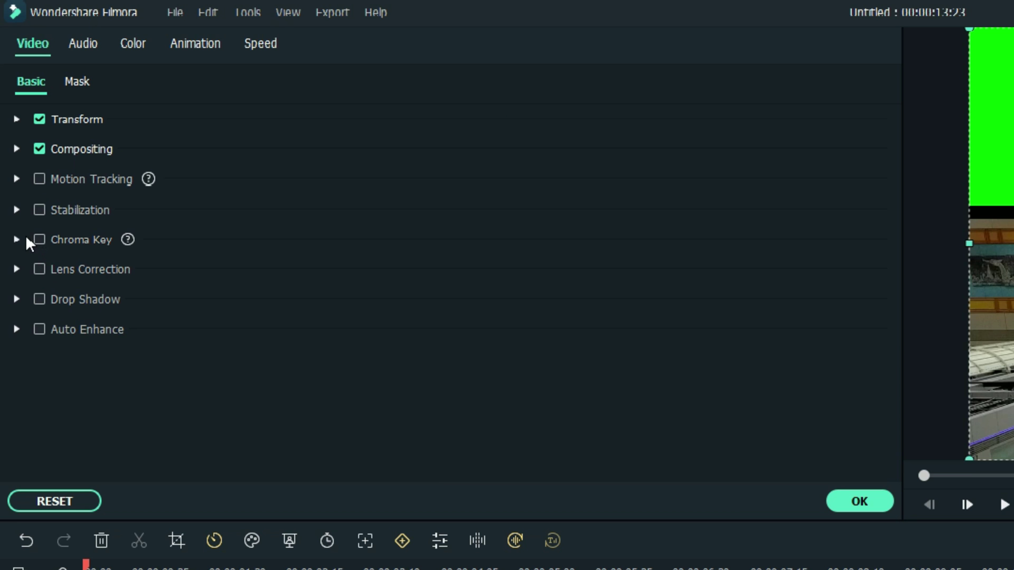
left_click(8, 147)
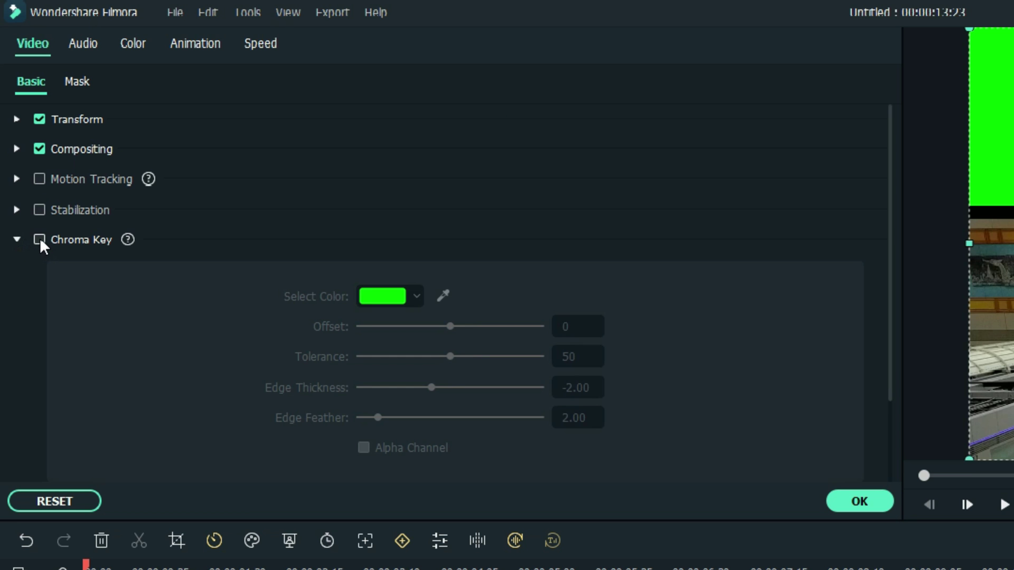
left_click(39, 240)
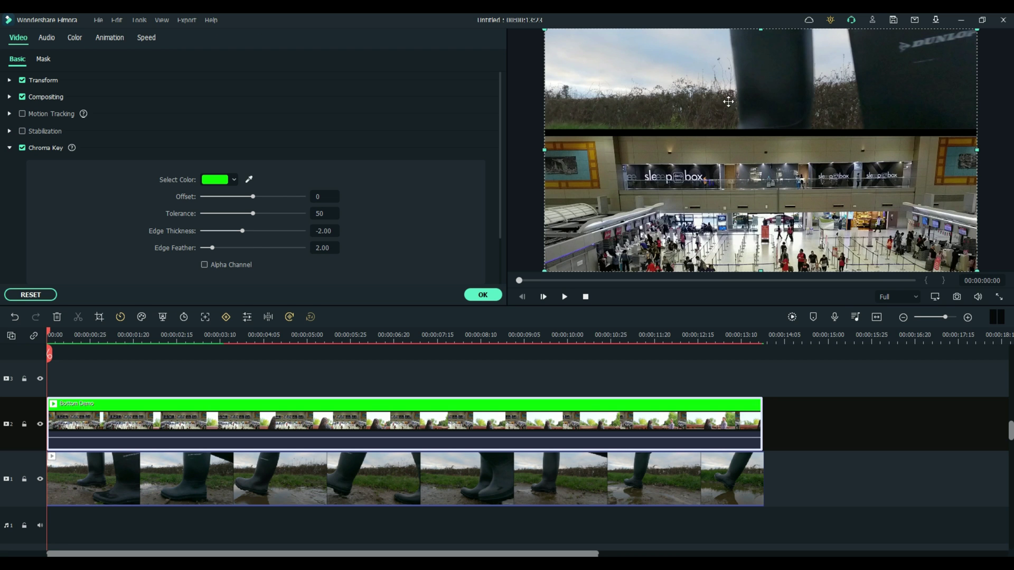
Hide video track 2, scale the boots clip to 54% and position it in the frame's upper-left corner at X -220.6, Y 124.2
left_click(483, 295)
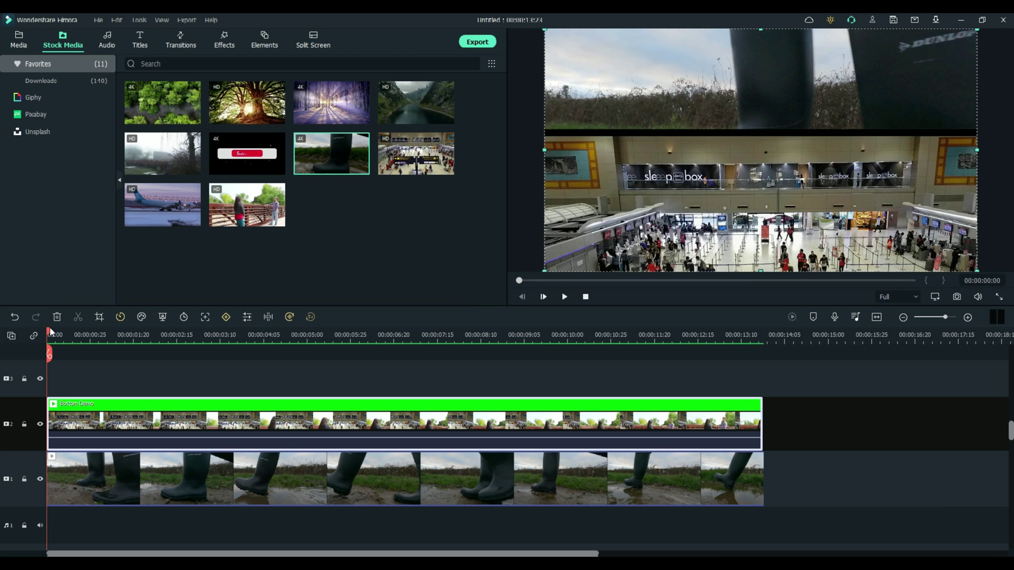
left_click_drag(147, 346, 32, 334)
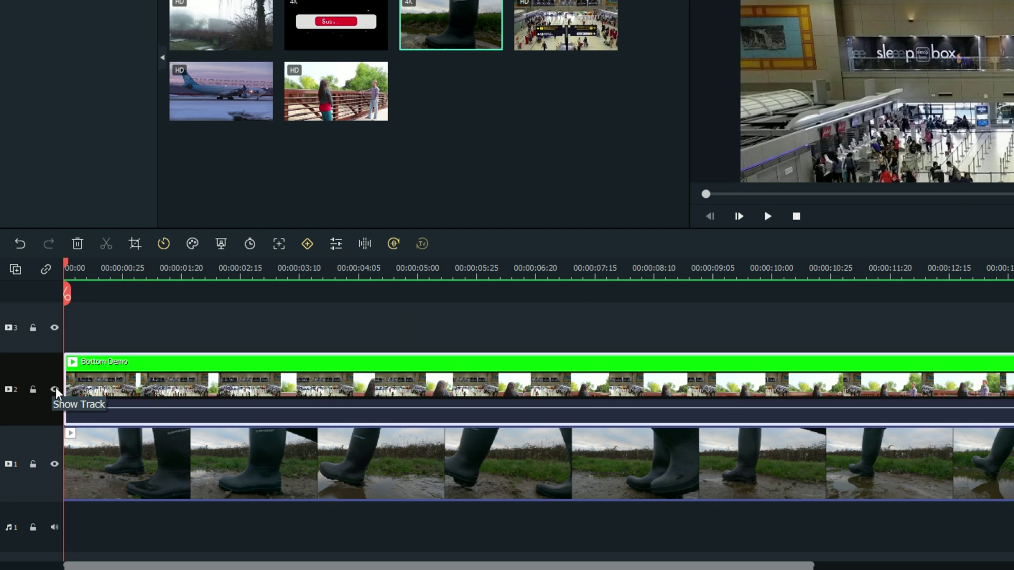
left_click(55, 389)
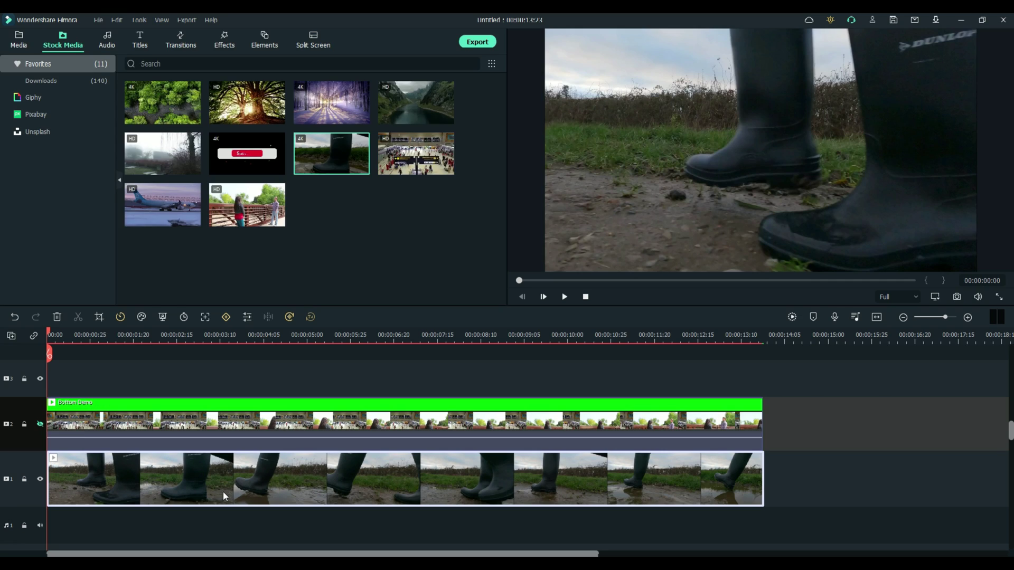
double_click(223, 493)
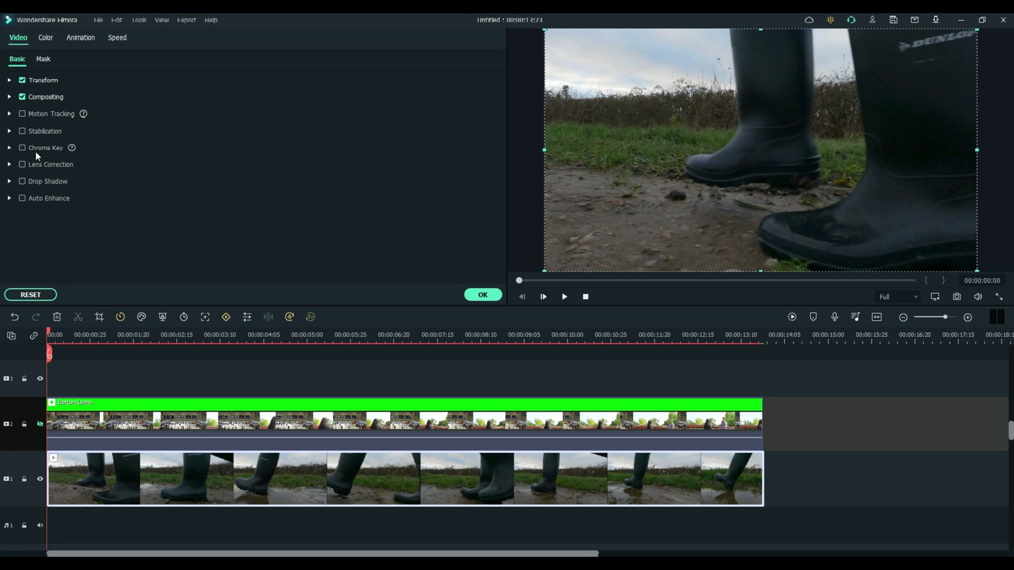
left_click(9, 81)
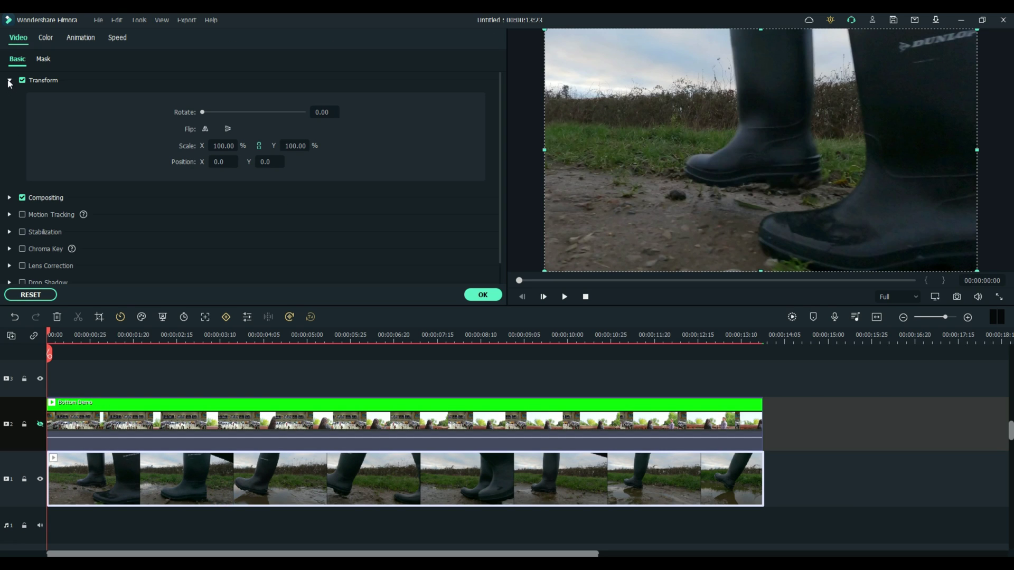
left_click_drag(227, 143, 211, 143)
left_click_drag(749, 145, 649, 90)
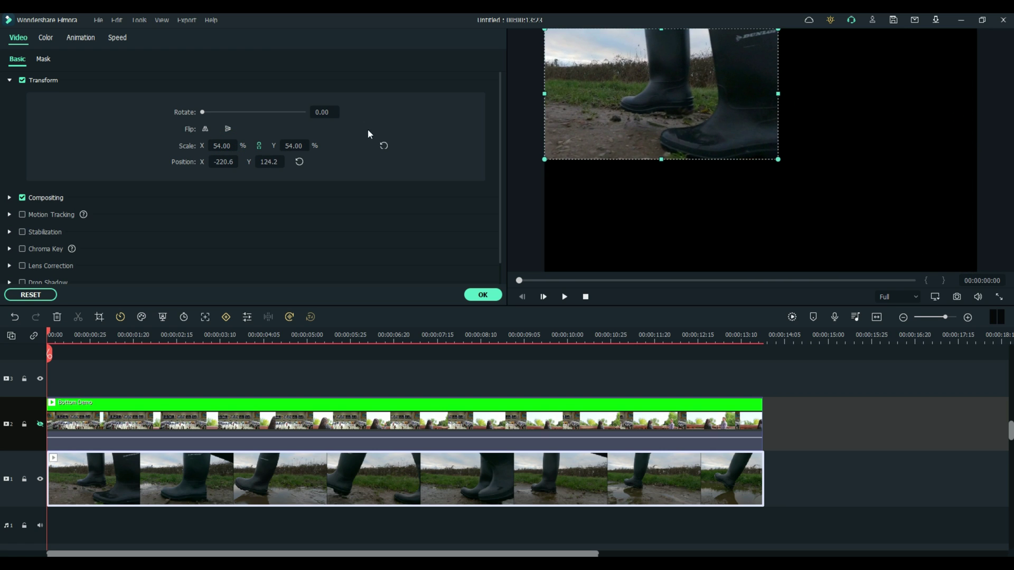
left_click(39, 424)
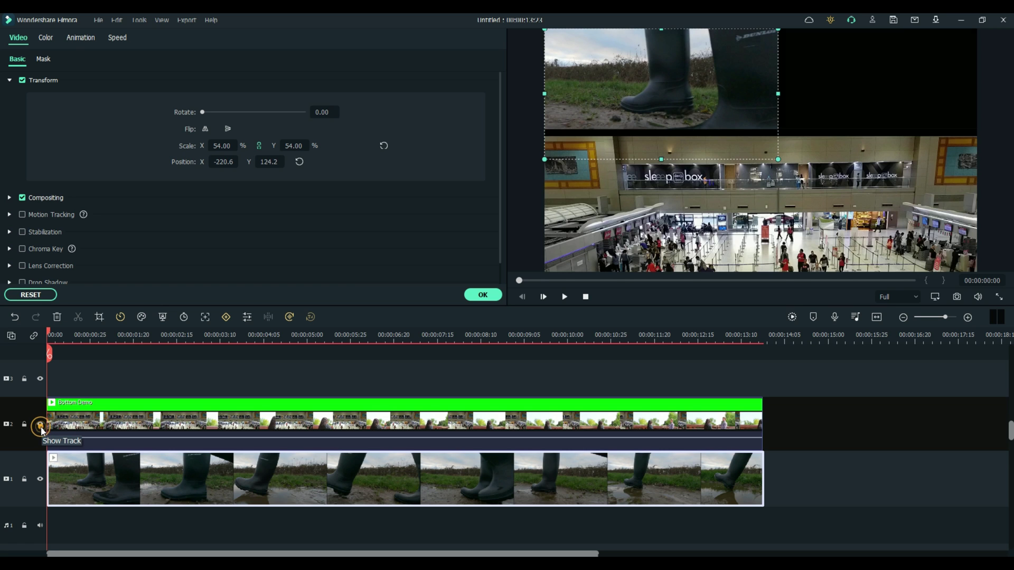
left_click(657, 99)
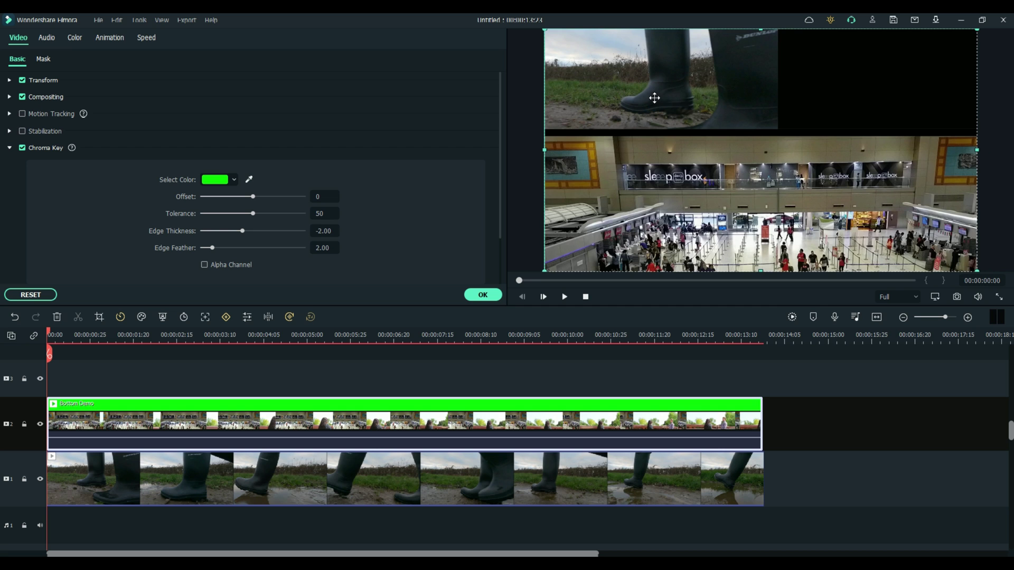
left_click_drag(654, 98, 699, 98)
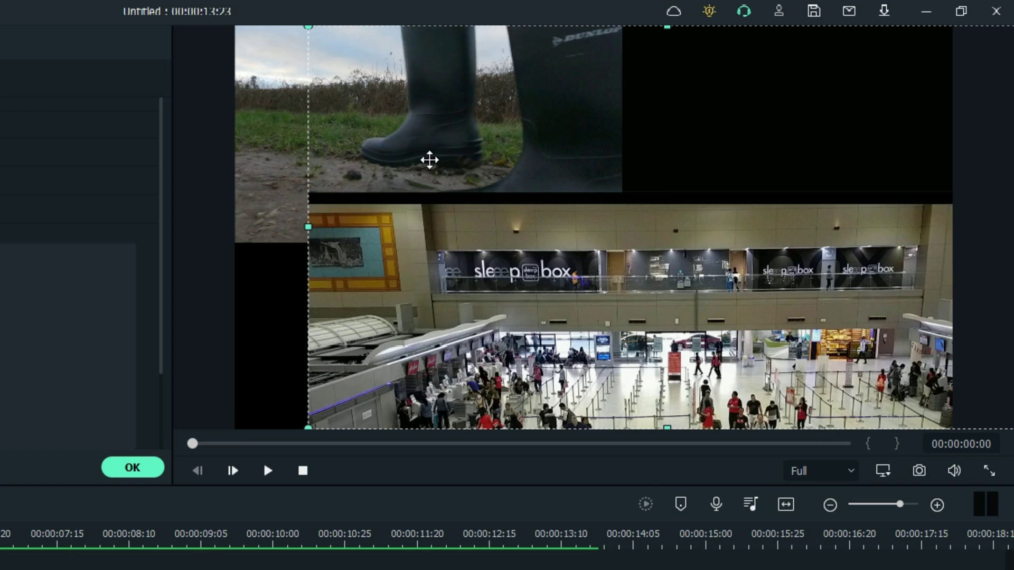
left_click_drag(436, 258, 368, 264)
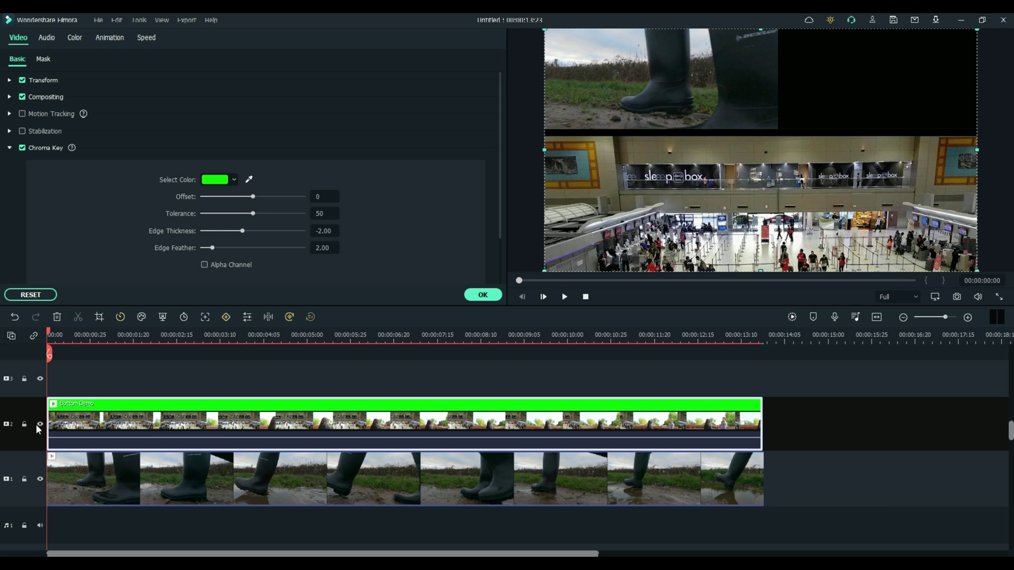
left_click(39, 424)
Shift the boots clip to X -337.2 with a horizontal scale of 53.85%, and show video track 2 again
left_click(680, 113)
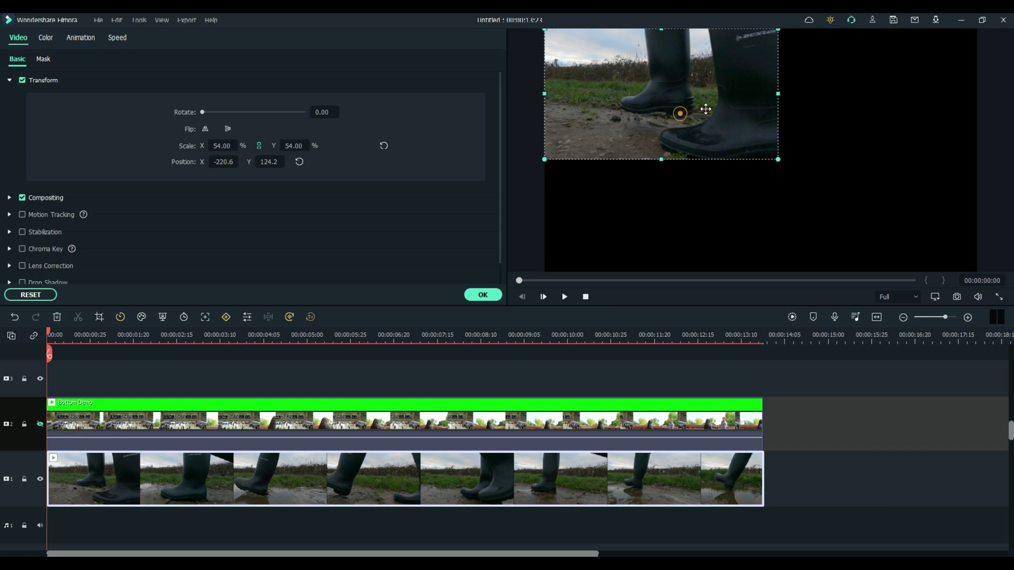
left_click_drag(778, 93, 776, 93)
left_click_drag(708, 93, 655, 89)
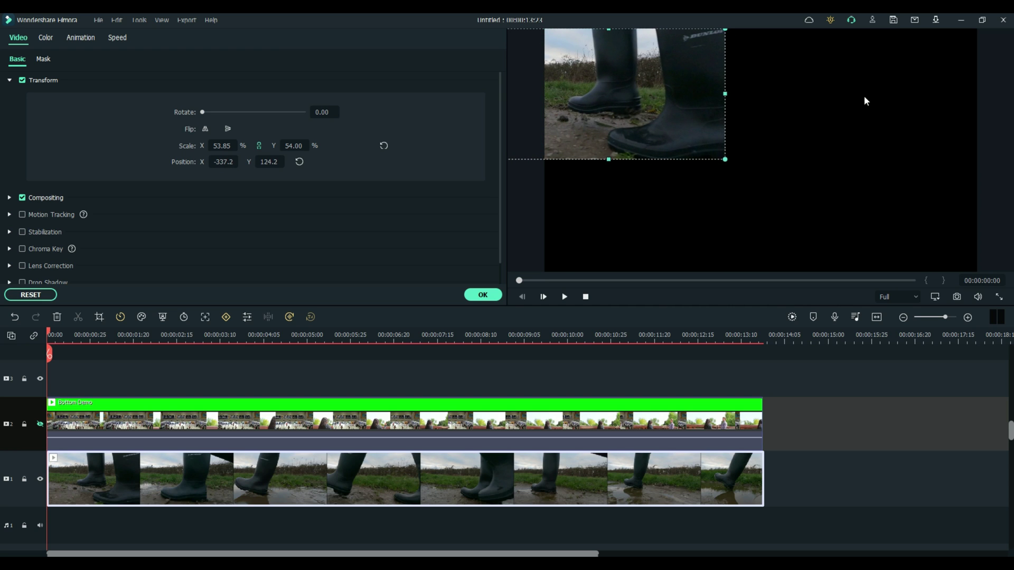
left_click(482, 294)
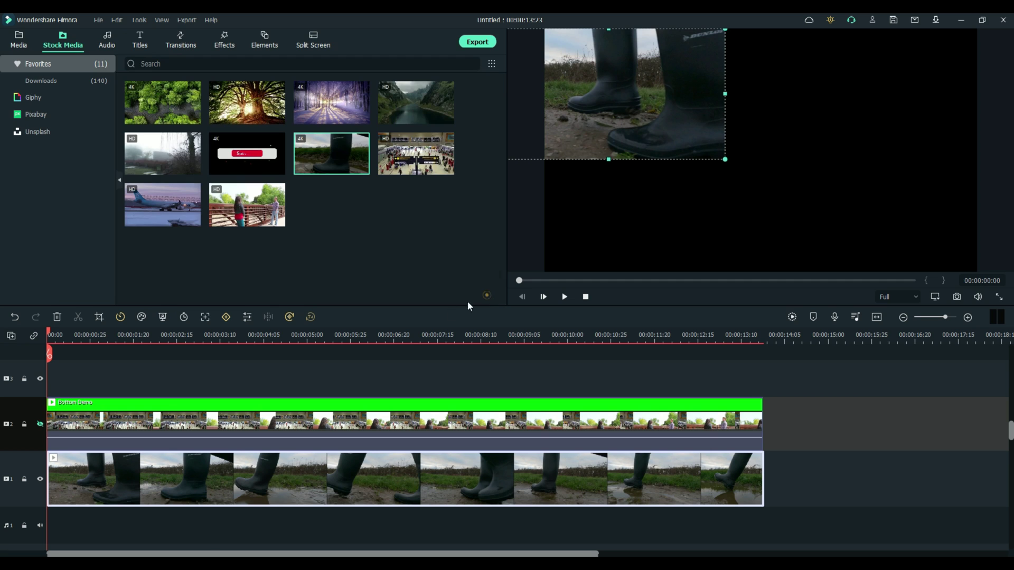
left_click(40, 424)
left_click(39, 425)
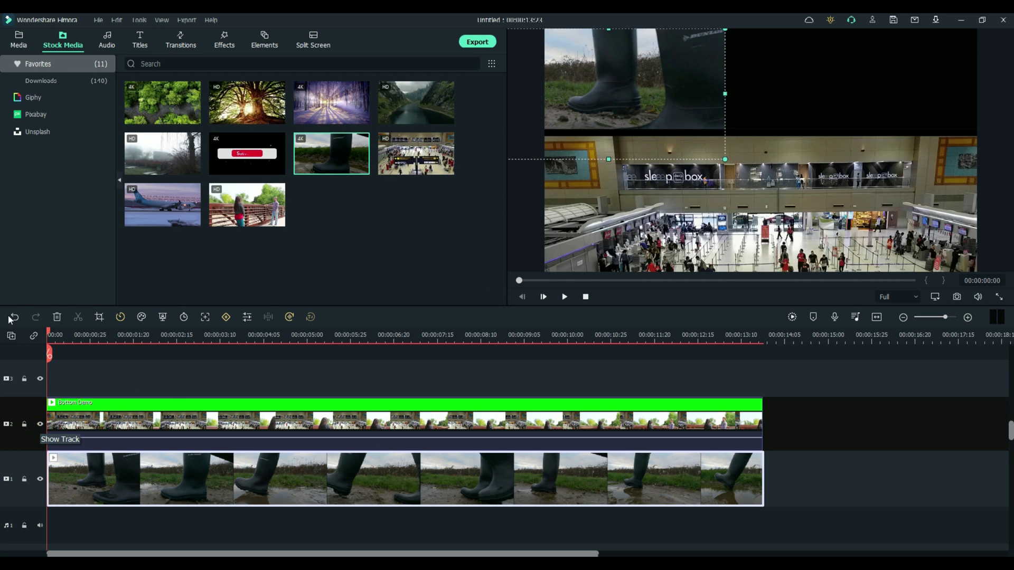
mouse_move(49, 336)
left_mouse_down()
mouse_move(580, 356)
mouse_move(45, 336)
mouse_move(36, 324)
left_mouse_up()
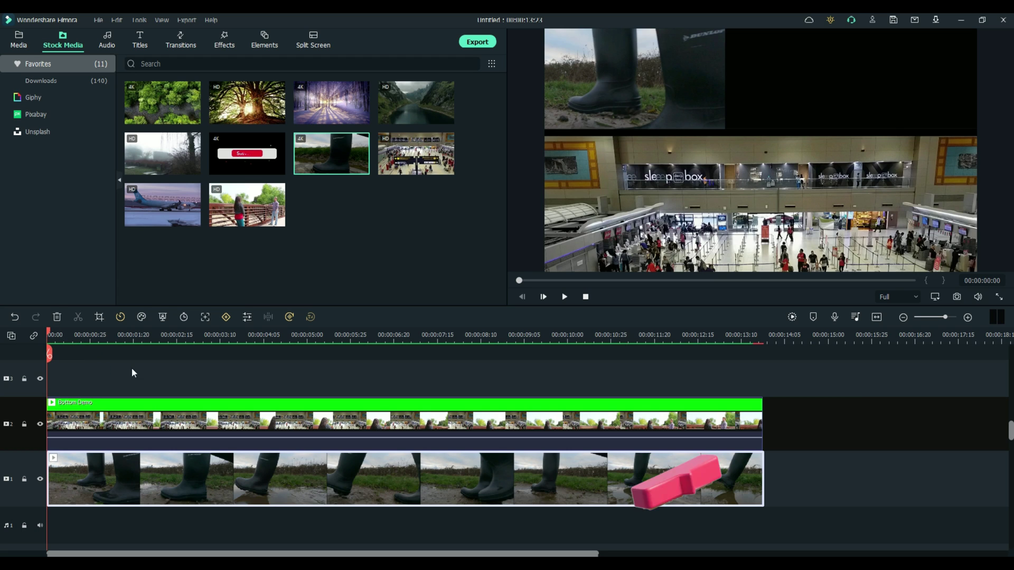
Place the Green sample color on video track 3 at the start of the timeline
left_click(18, 38)
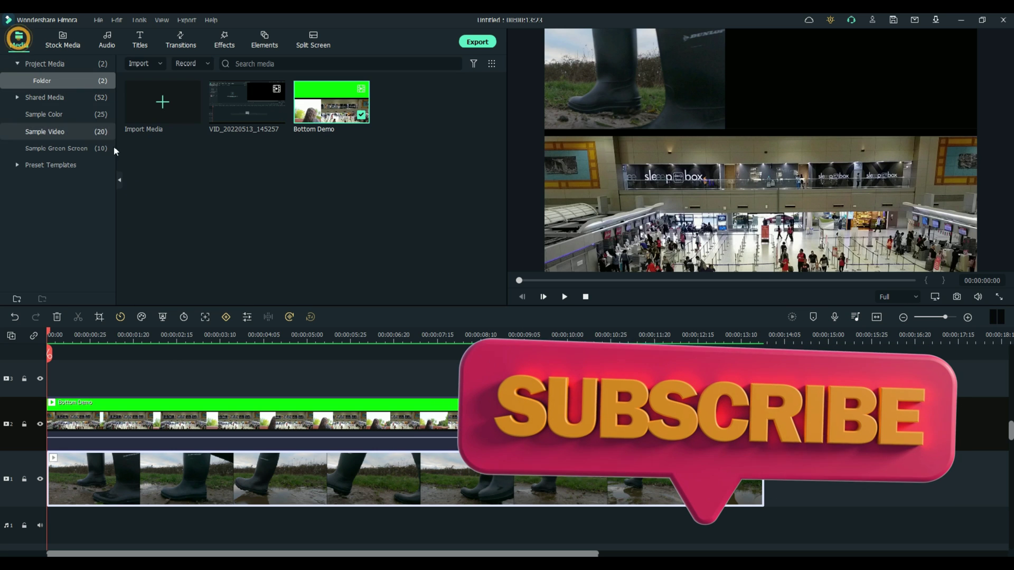
left_click(53, 113)
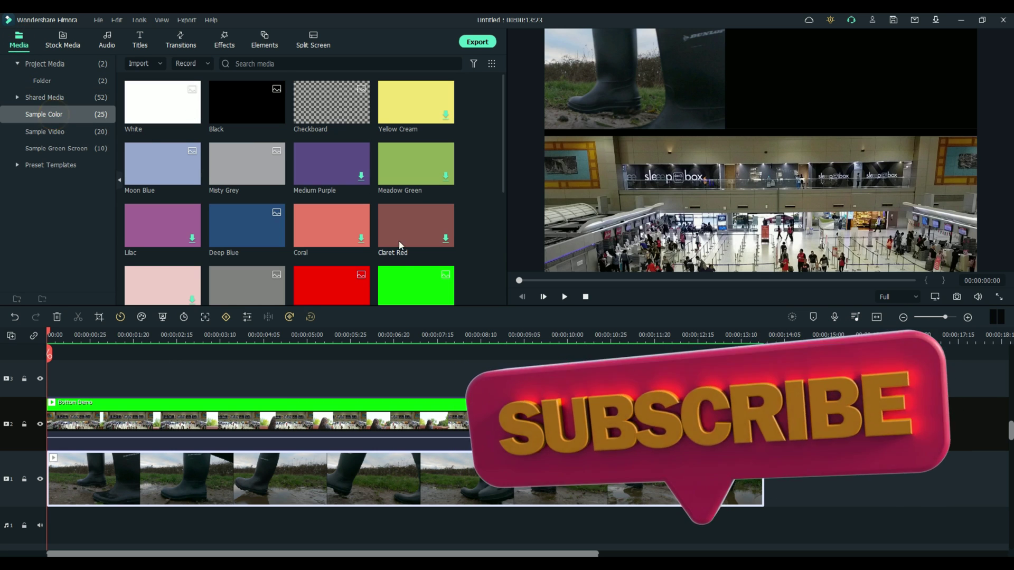
left_click_drag(403, 279, 74, 381)
left_click_drag(51, 381, 55, 381)
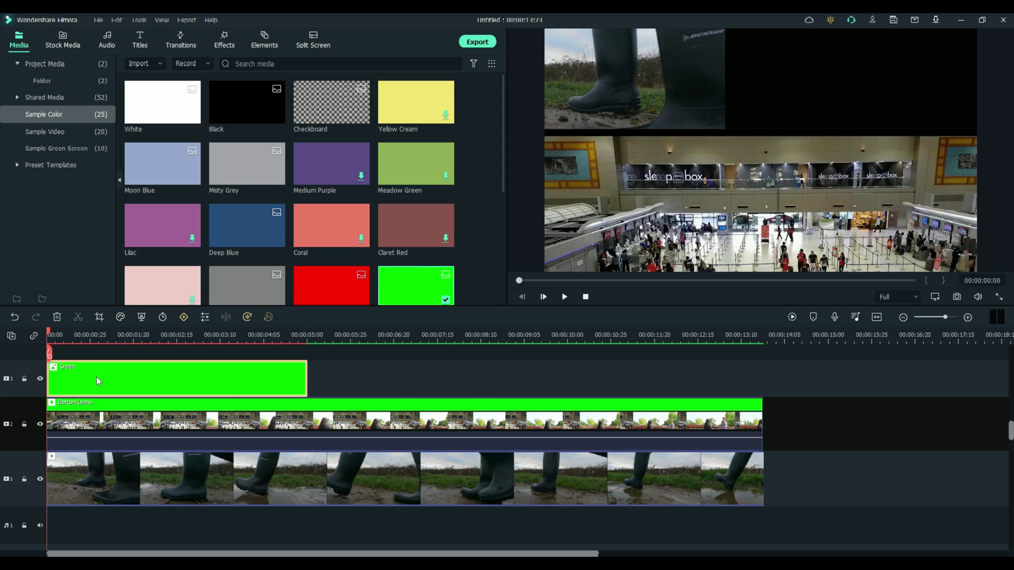
Extend the green clip to the end of the Bottom Demo clip and resize it to fill the frame's empty upper-right section
left_click_drag(307, 384, 761, 381)
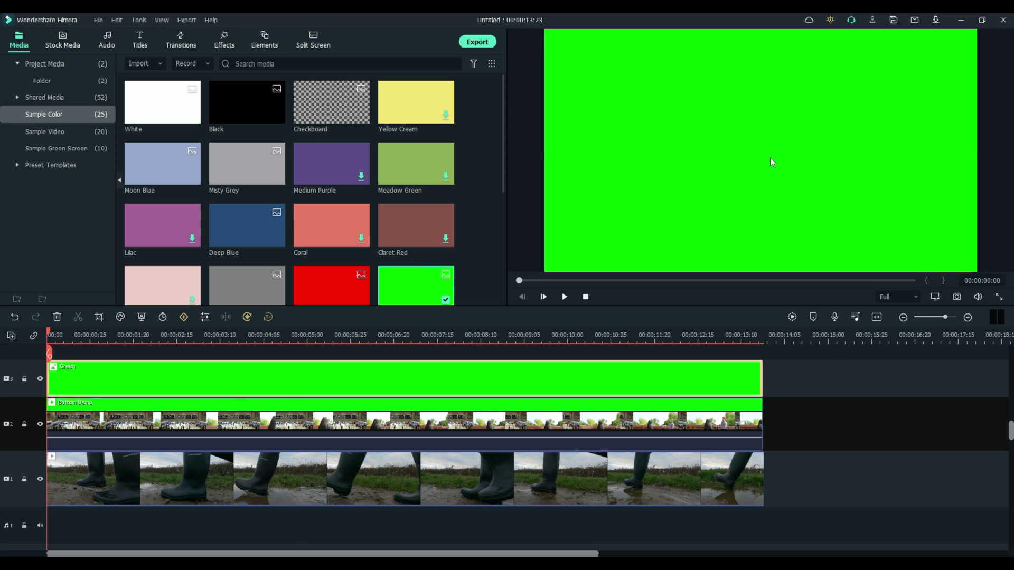
left_click_drag(760, 272, 775, 130)
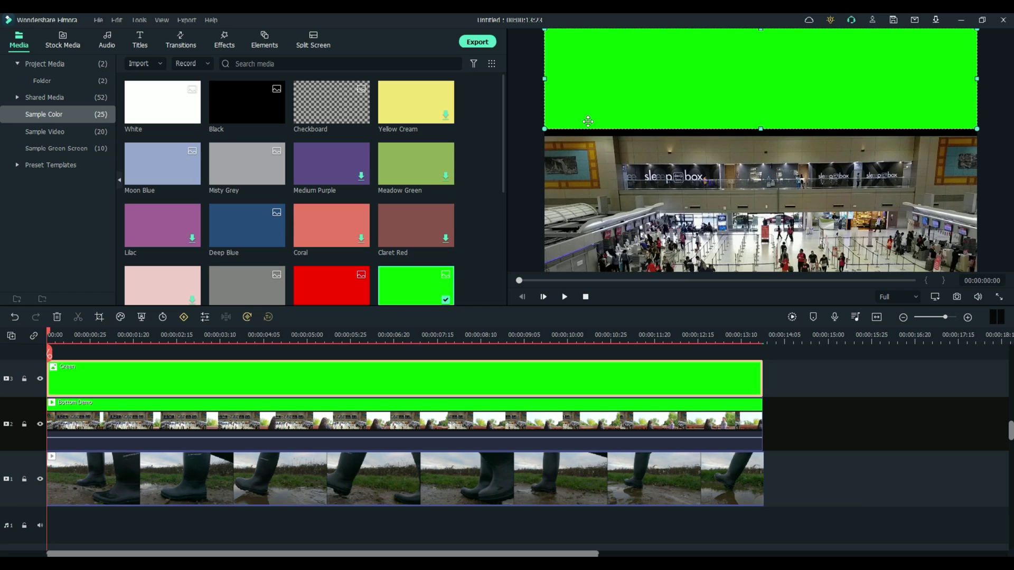
left_click_drag(545, 78, 731, 79)
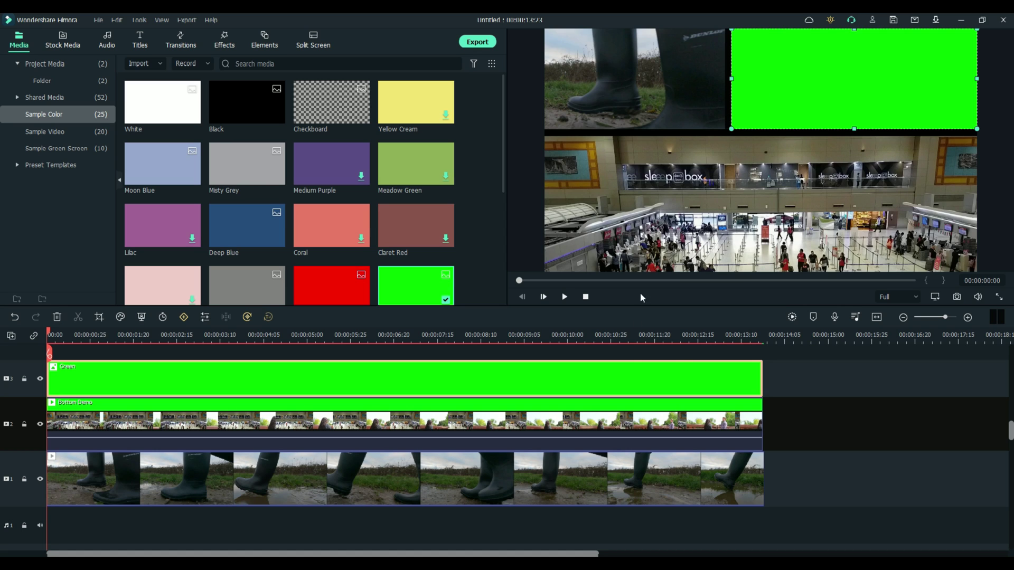
Export the composition as an MP4 named "Bottom + Left" and dismiss the export window
left_click(476, 42)
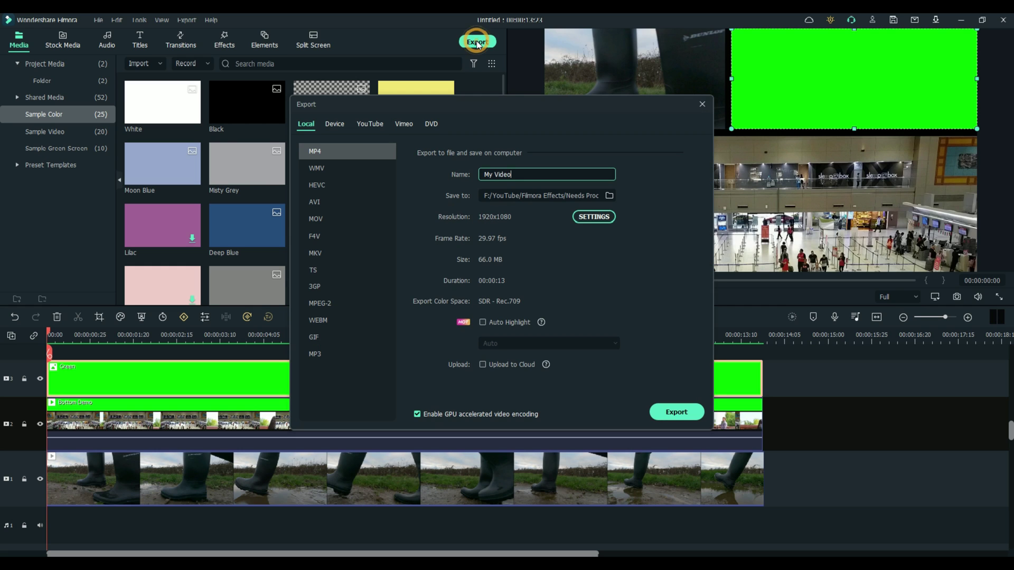
left_click(524, 176)
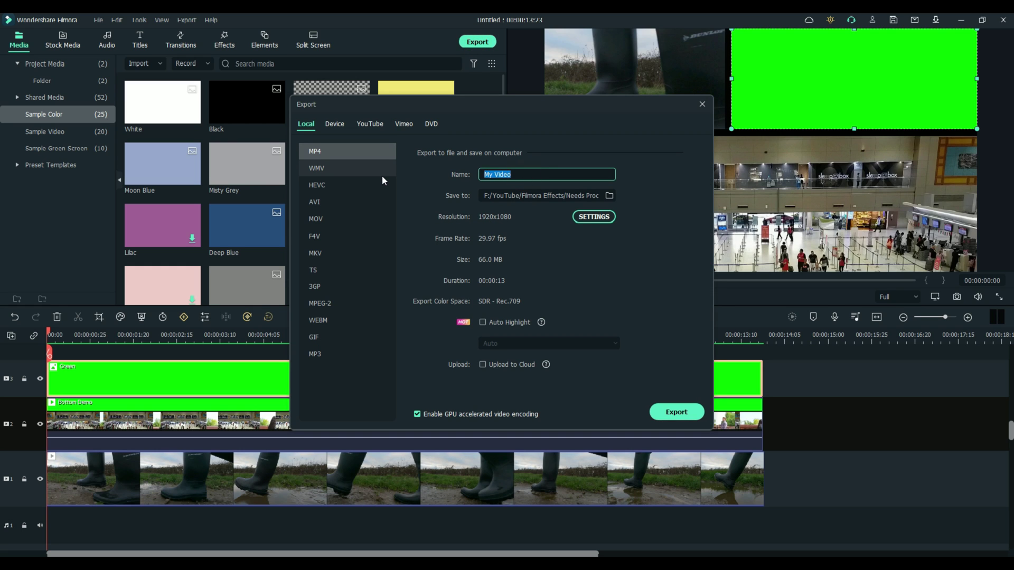
type("Bottom + Left")
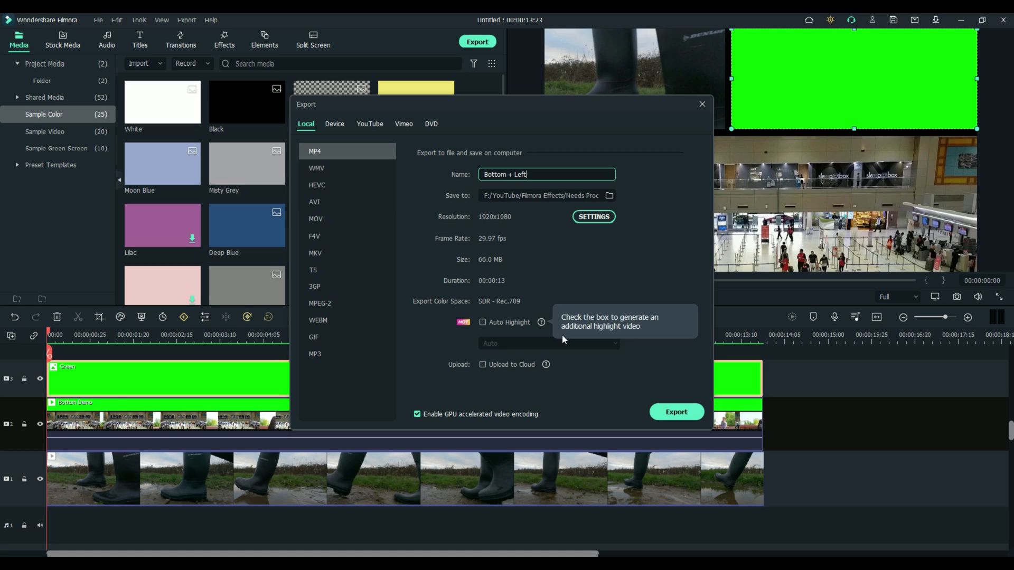
left_click(681, 414)
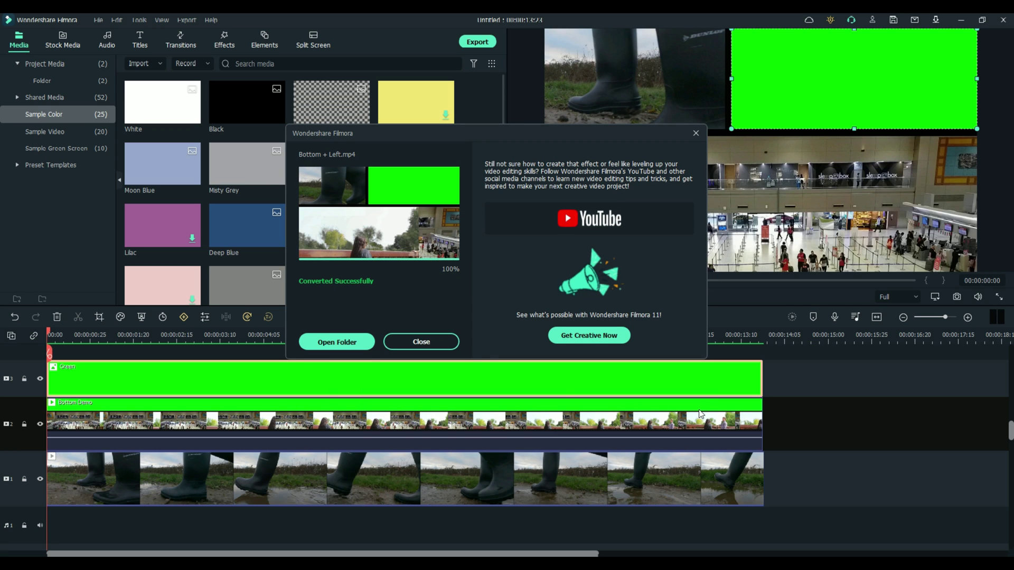
left_click(420, 341)
Delete all the clips from the timeline
left_click_drag(796, 364, 714, 518)
key("Delete")
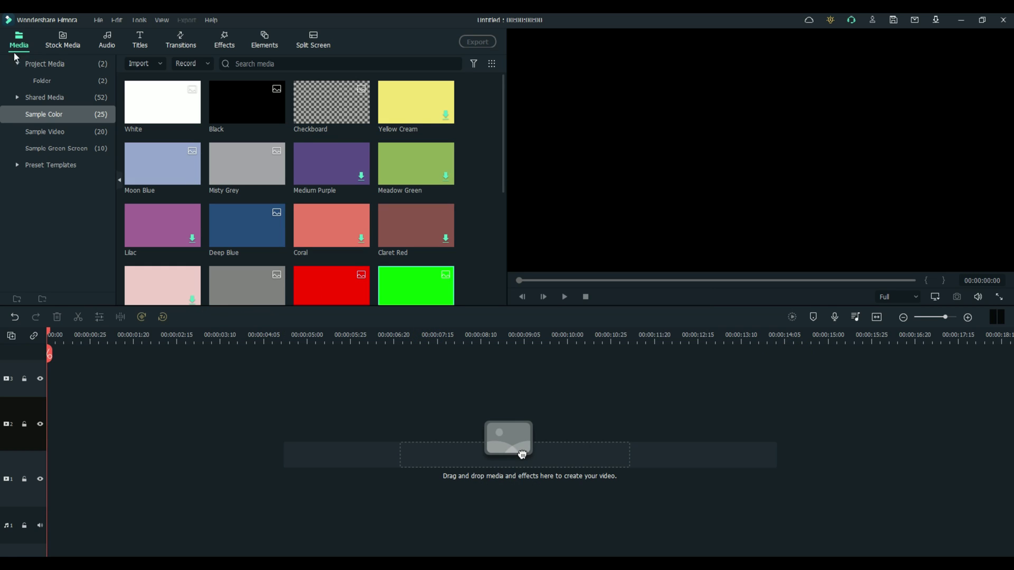
Import "Bottom + Left.mp4" into the project folder and place it on video track 2 at the start of the timeline
left_click(50, 81)
left_click(158, 99)
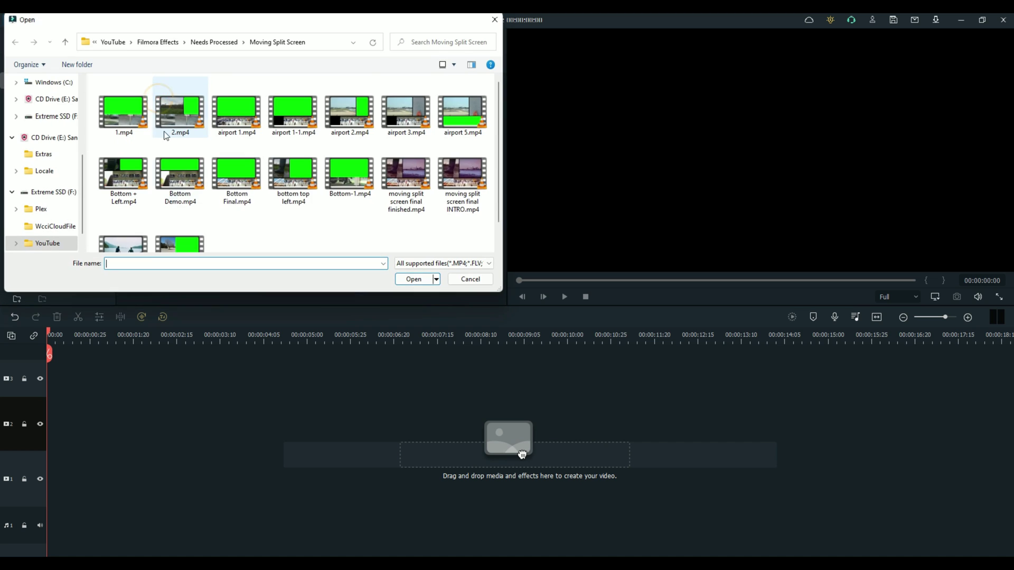
scroll(243, 200, "down", 1)
double_click(123, 151)
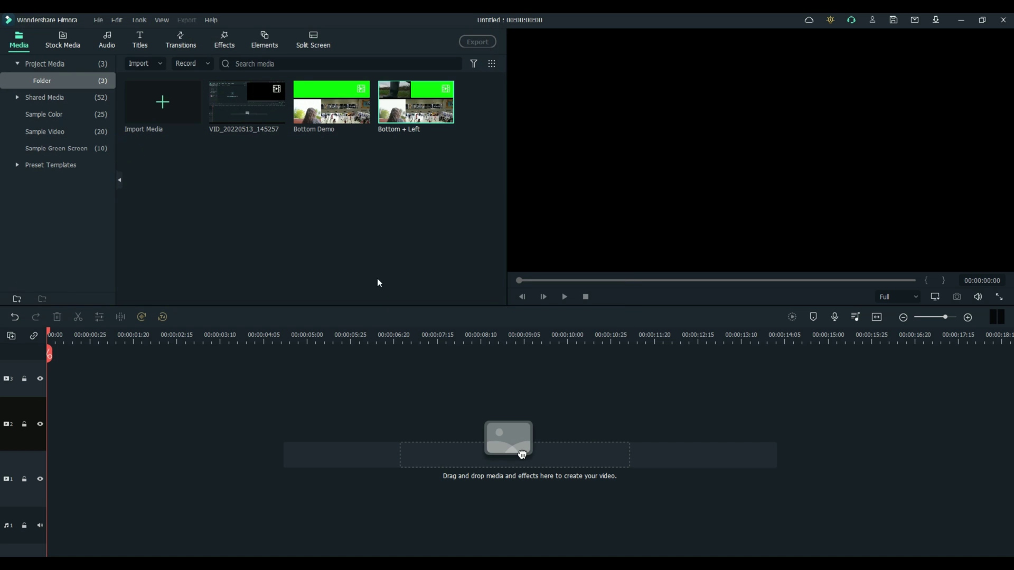
left_click(446, 115)
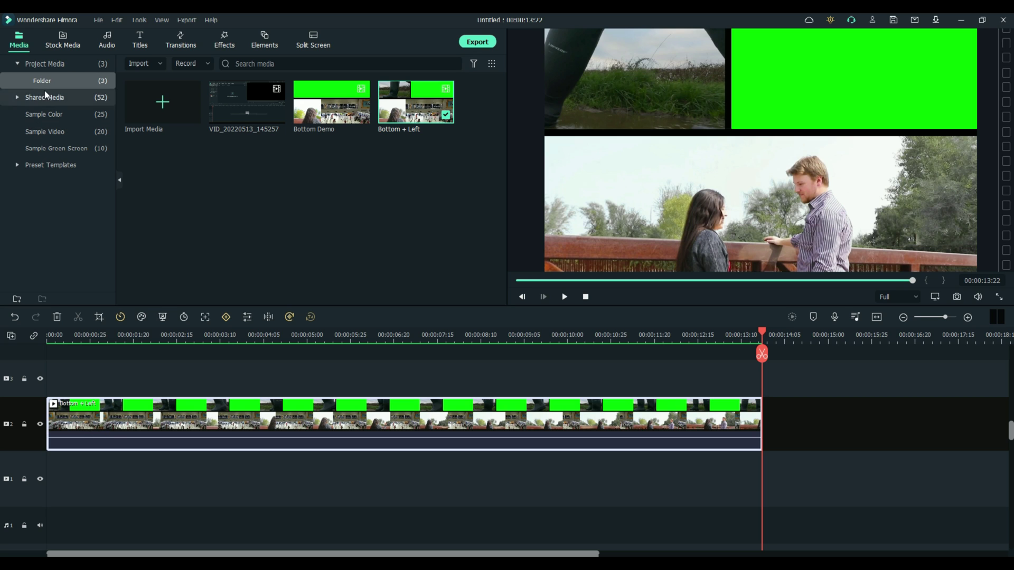
Place the favorite stock clip of the airplane on video track 1 and trim it where the Bottom + Left clip ends
left_click(61, 44)
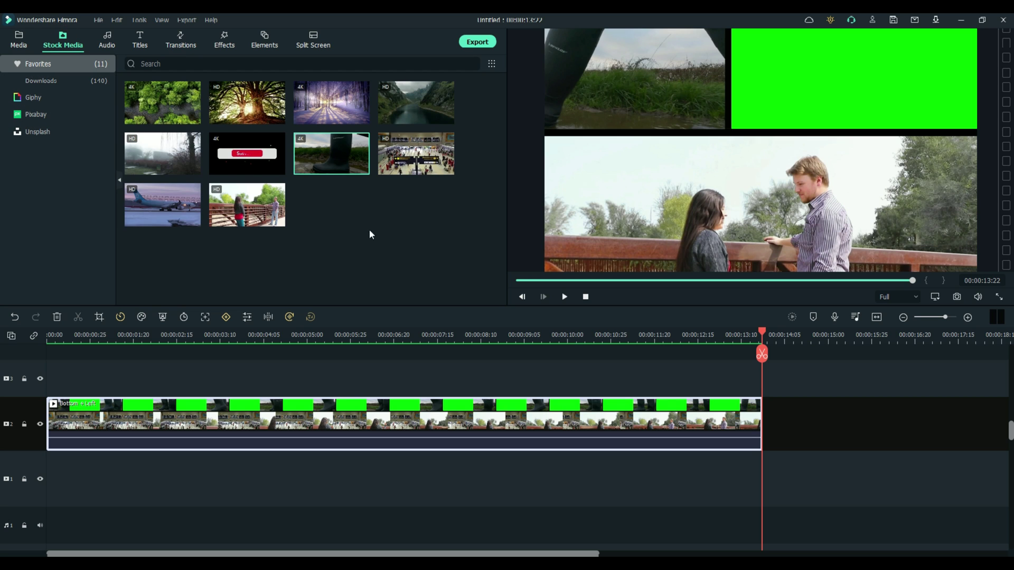
mouse_move(159, 208)
left_click_drag(158, 199, 52, 467)
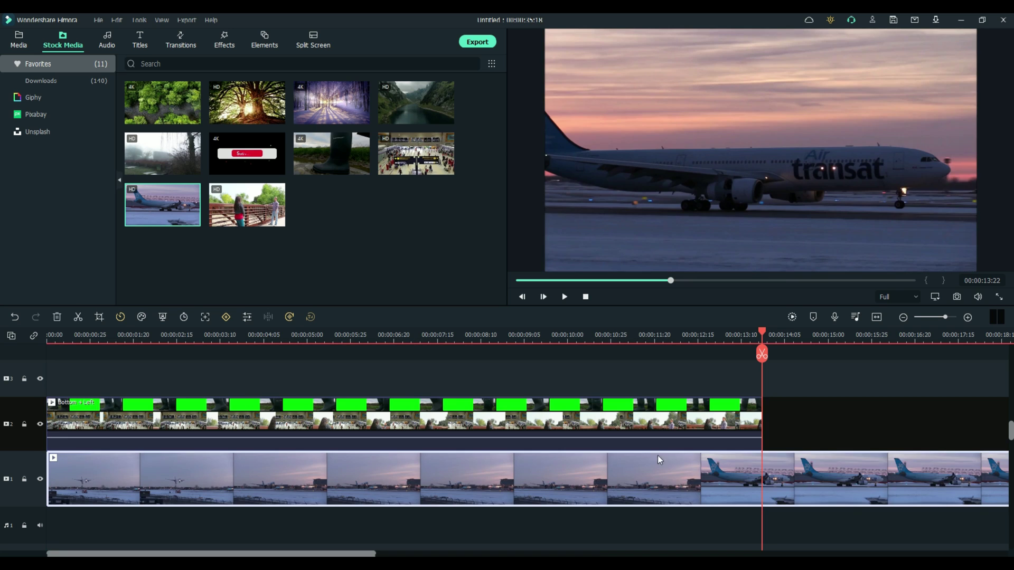
left_click(762, 353)
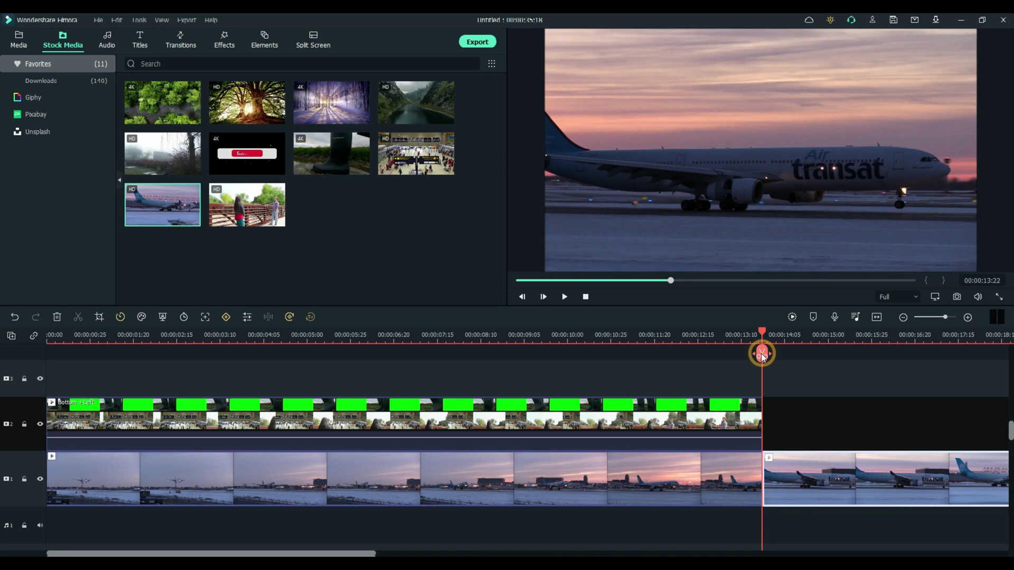
key("Delete")
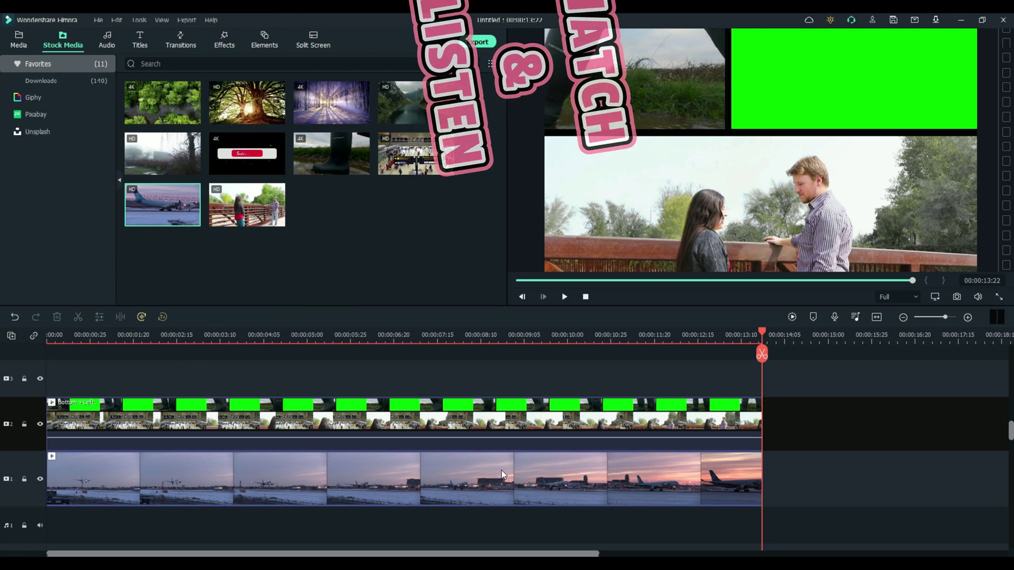
Enable Chroma Key on the Bottom + Left clip to remove its green area, using the frame at 00:00:08:24 as reference
left_click_drag(762, 332, 504, 343)
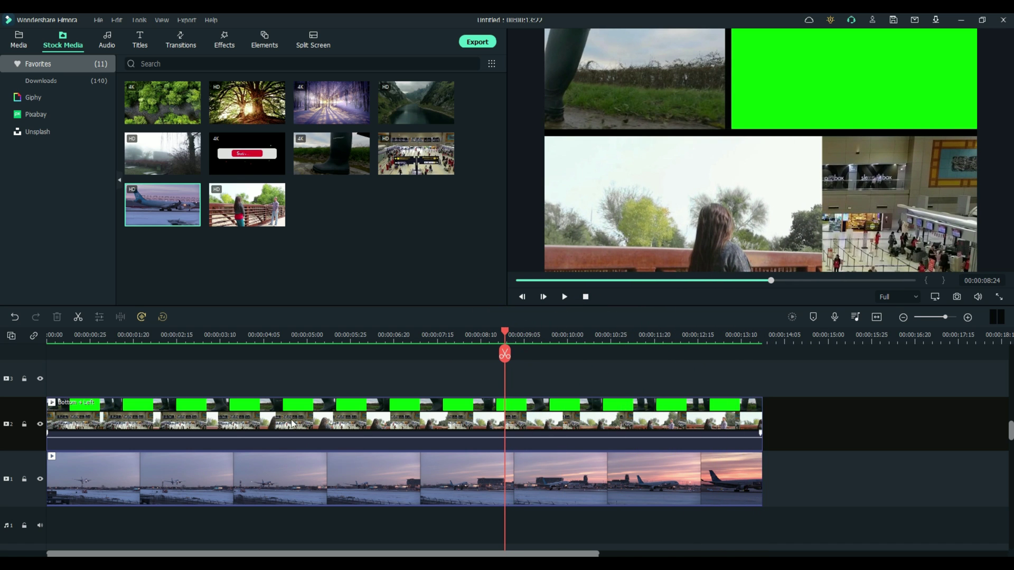
double_click(248, 412)
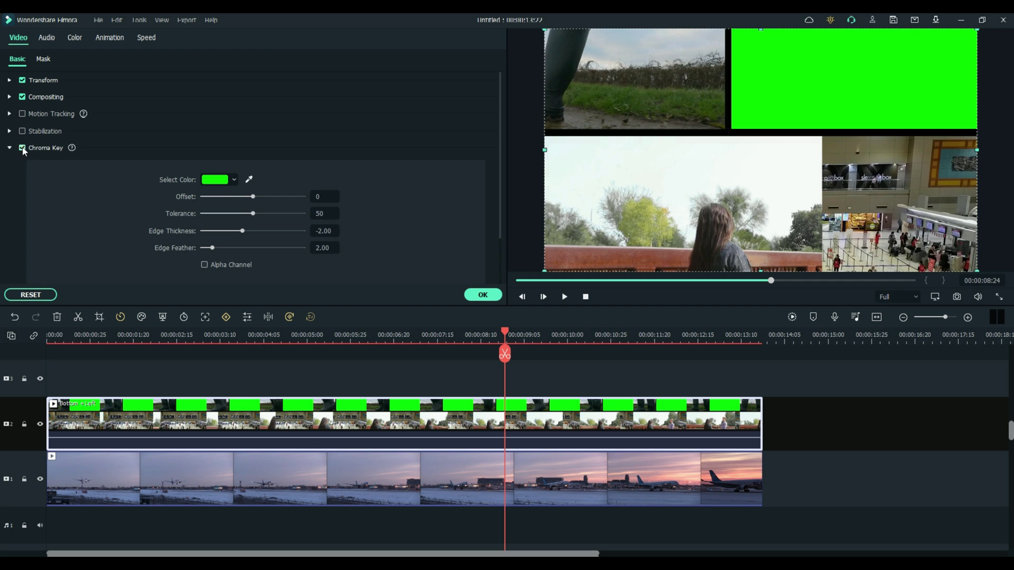
left_click(22, 148)
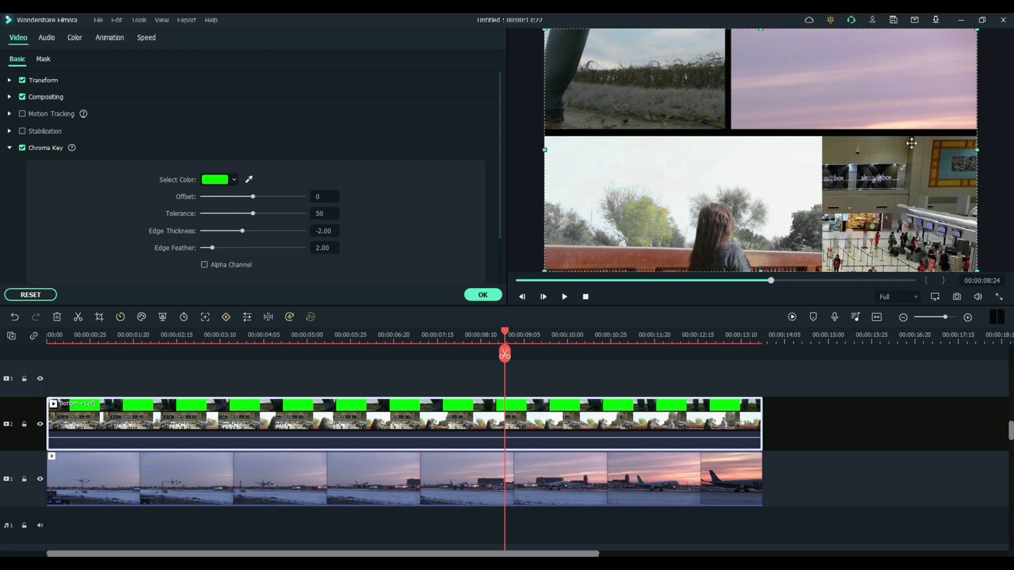
left_click(838, 81)
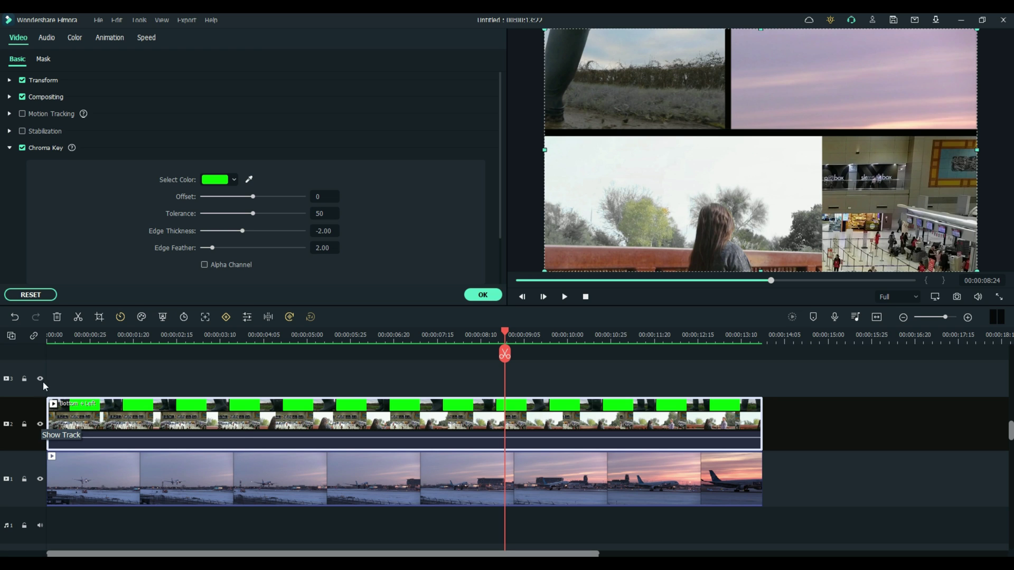
Lock video track 2 and try to reposition the airplane clip within the keyed upper-right opening
left_click(25, 424)
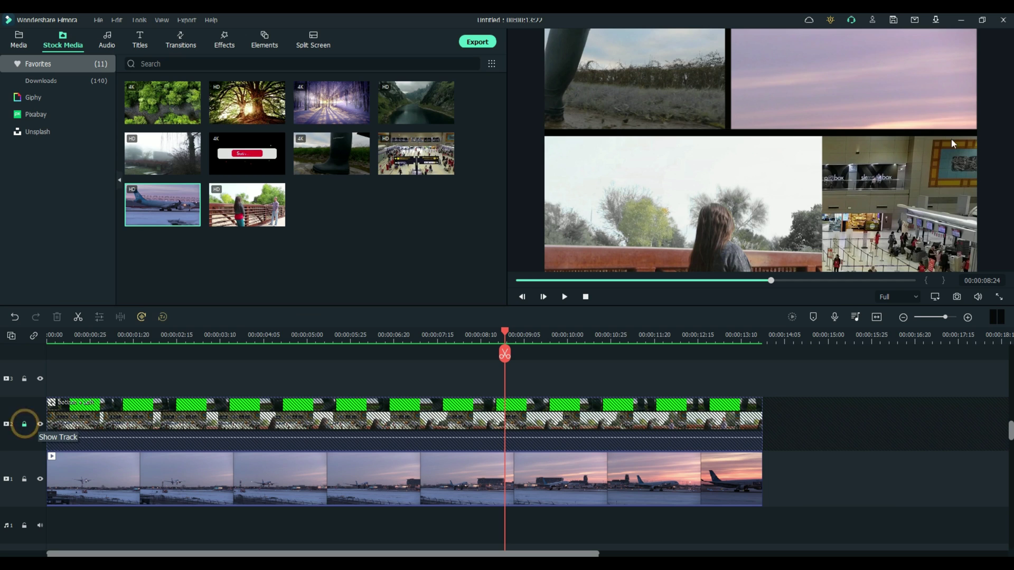
left_click(903, 80)
left_click_drag(867, 69, 889, 70)
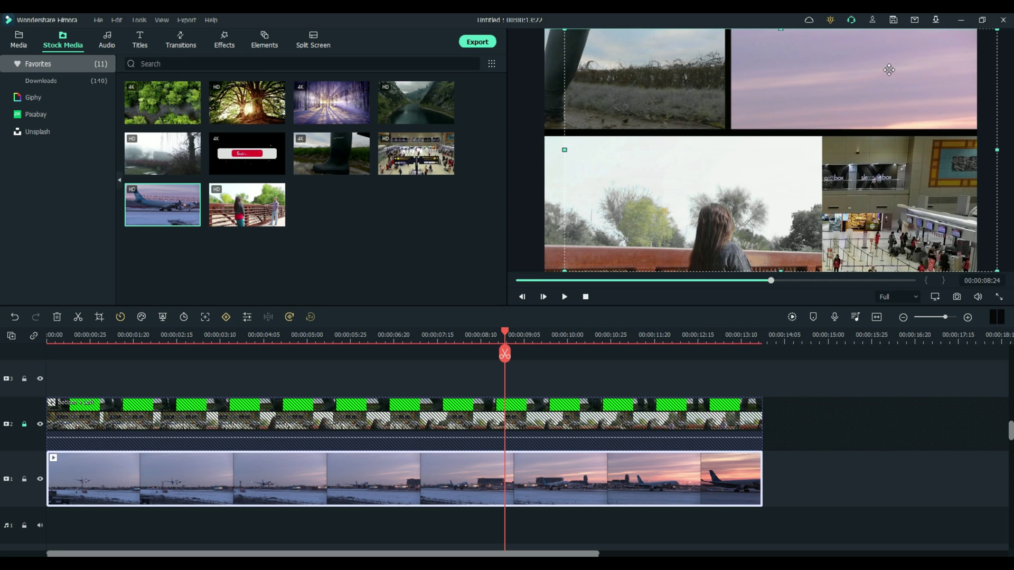
left_click_drag(888, 70, 911, 50)
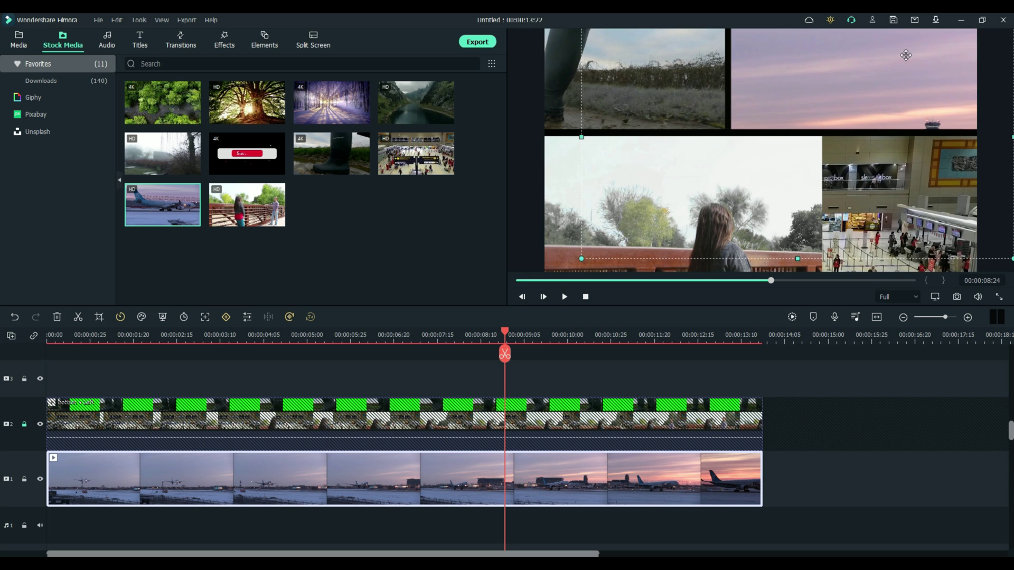
Hide video track 2 to inspect the full airplane frame, then show the track again and unlock it
left_click(40, 424)
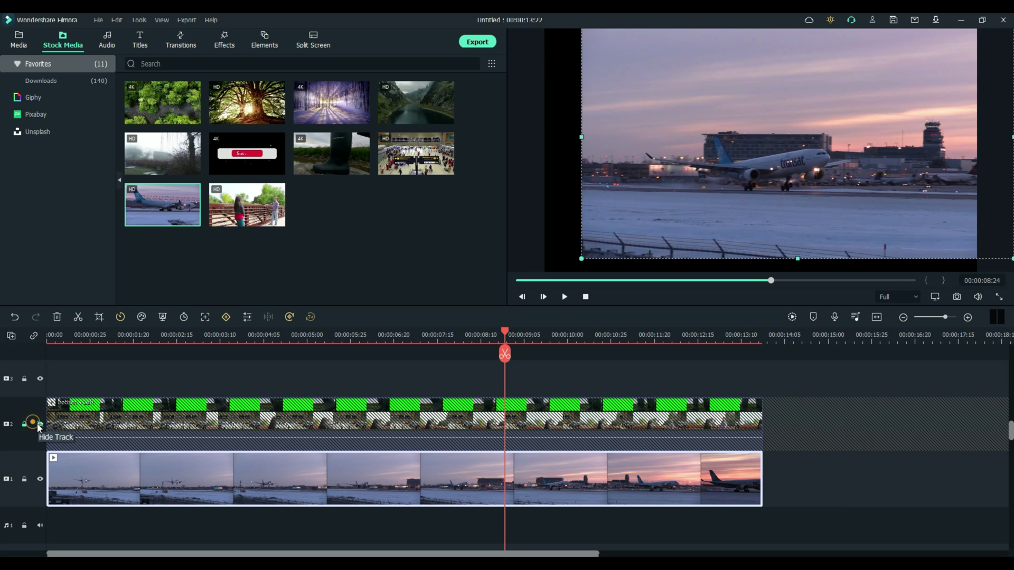
left_click(39, 423)
left_click(24, 424)
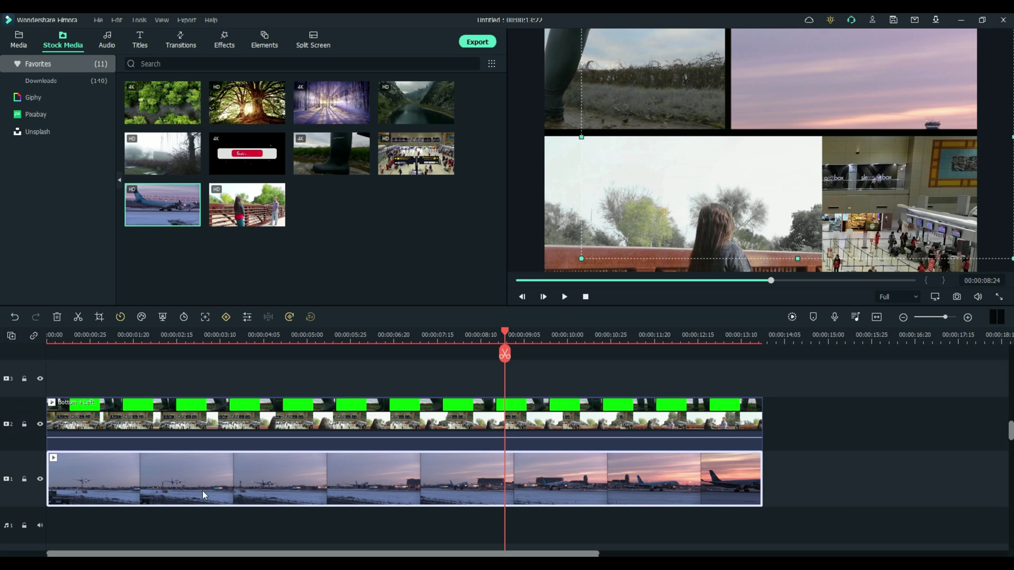
Move the airplane clip up to video track 3 and resize it to fill the upper-right panel of the split screen
left_click(237, 487)
left_click_drag(236, 487, 226, 384)
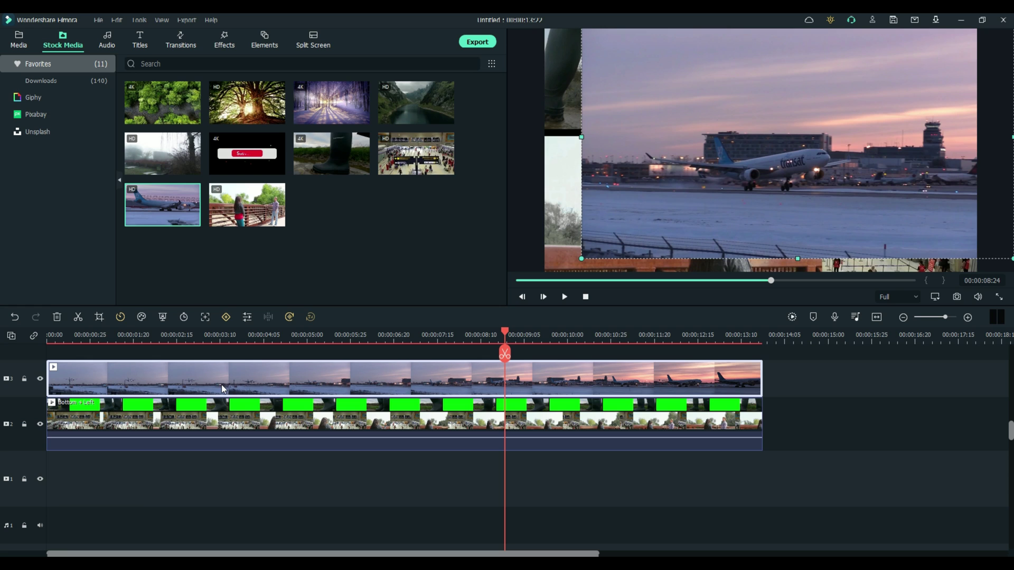
left_click(661, 210)
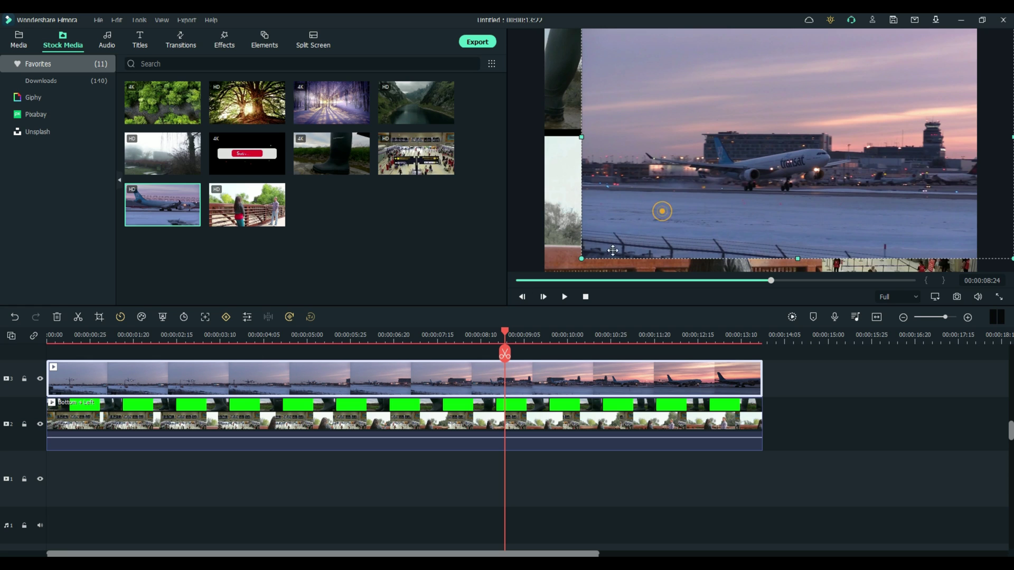
left_click(587, 257)
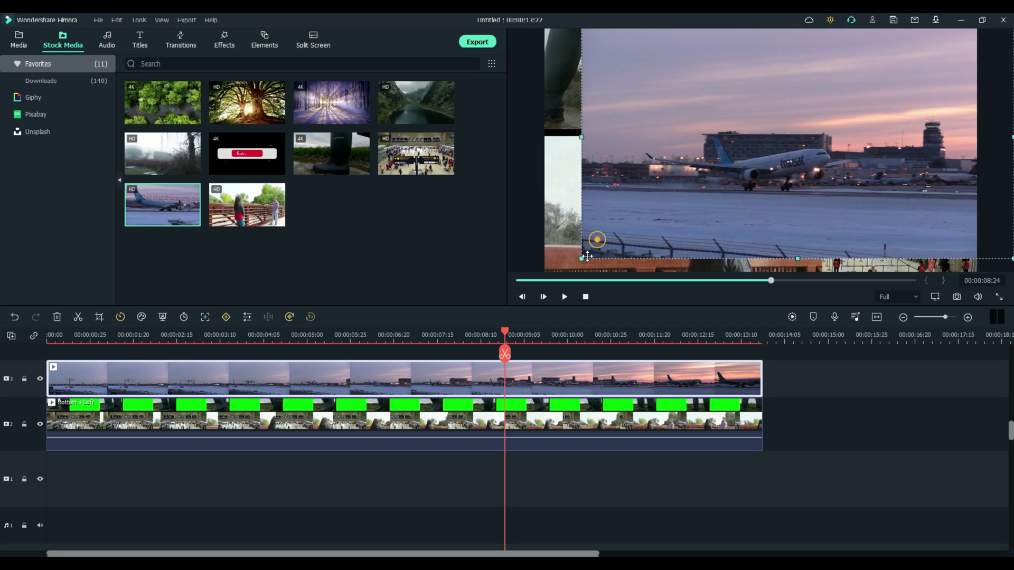
left_click_drag(580, 259, 844, 81)
left_click_drag(775, 73, 731, 75)
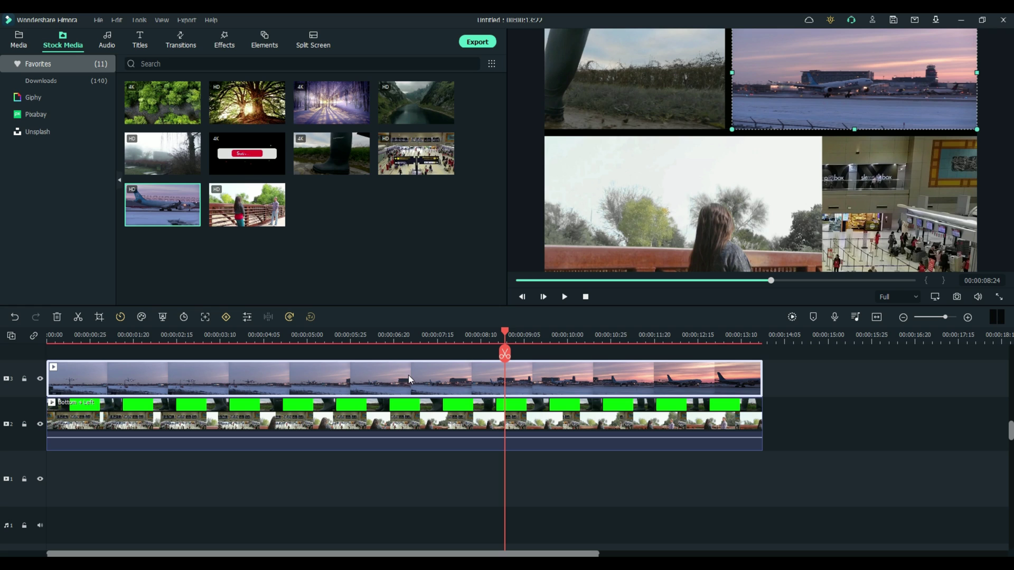
left_click(789, 461)
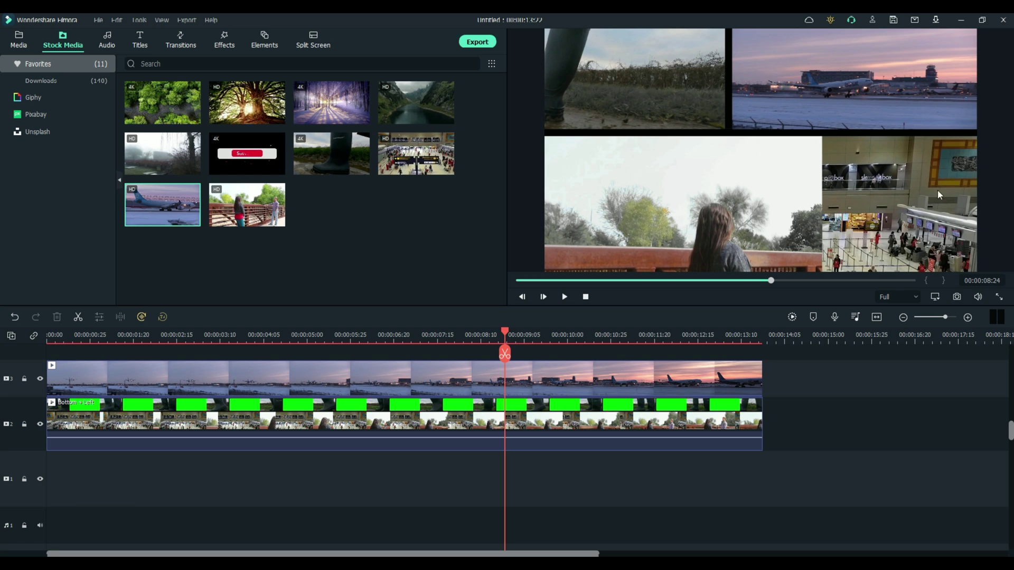
Add an animation keyframe to the airplane clip at the start of the timeline, keeping its upper-right panel size
left_click_drag(505, 331, 380, 394)
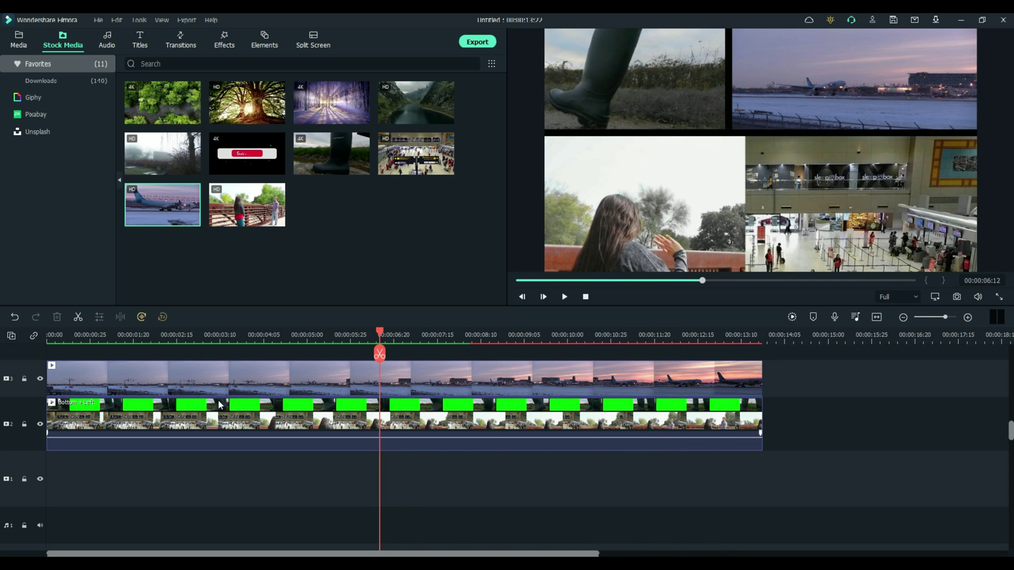
left_click(137, 375)
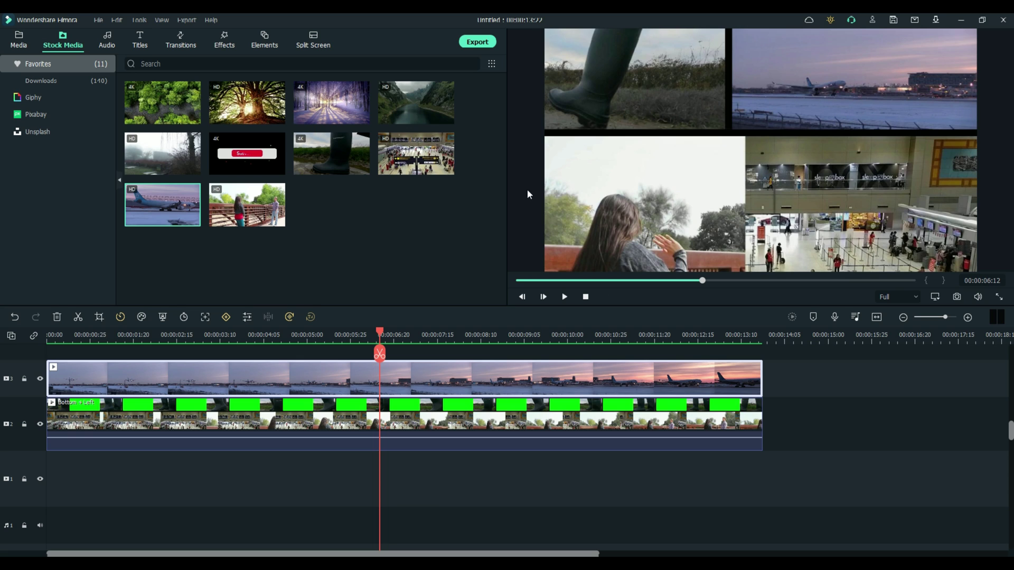
left_click(378, 328)
left_click_drag(383, 338, 49, 333)
left_click(485, 291)
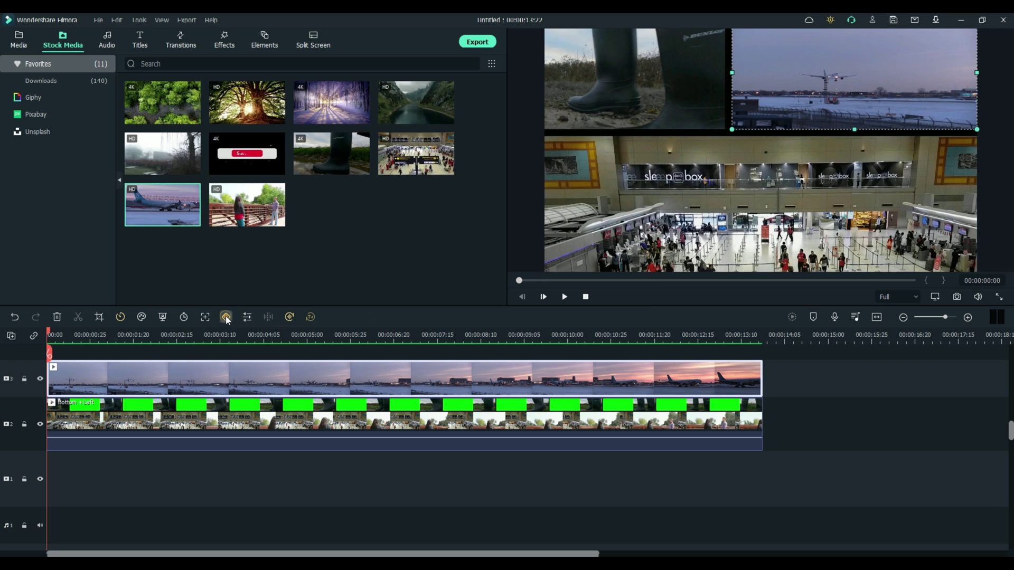
left_click(274, 327)
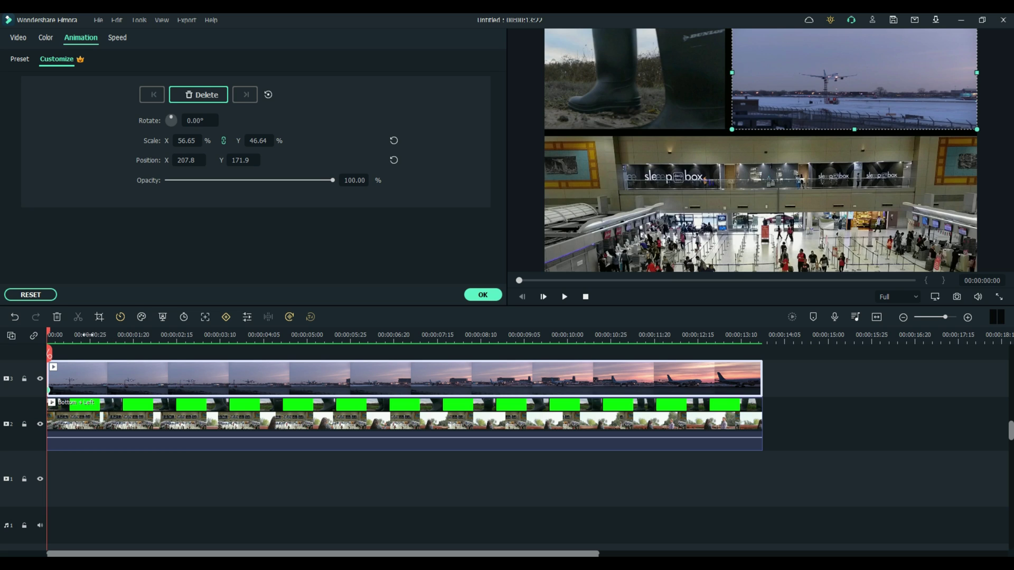
Add a keyframe to the airplane clip at 00:00:13:19 with a scale of 205.65% by 169.31% and apply it
left_click_drag(48, 333, 757, 332)
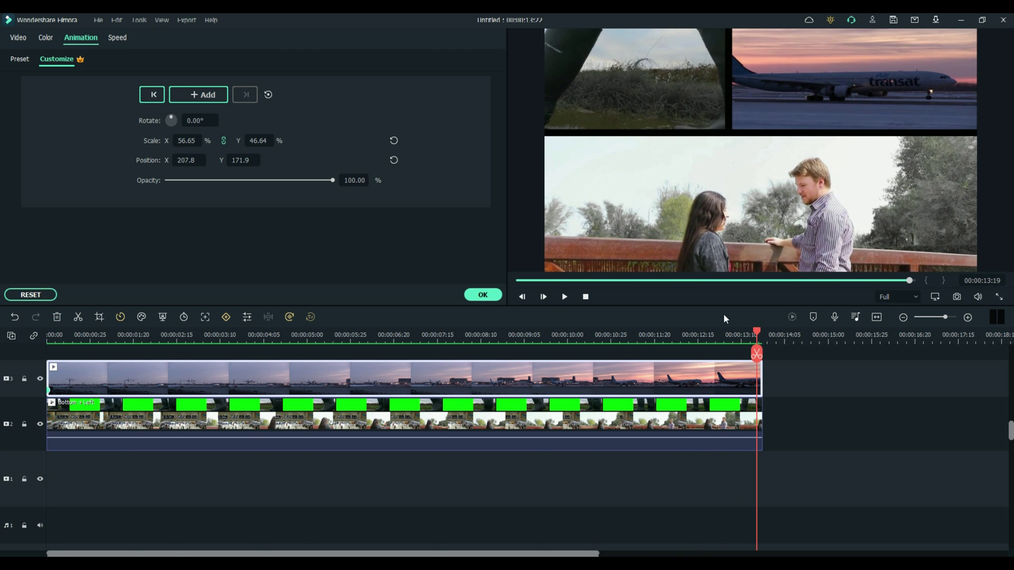
left_click(202, 95)
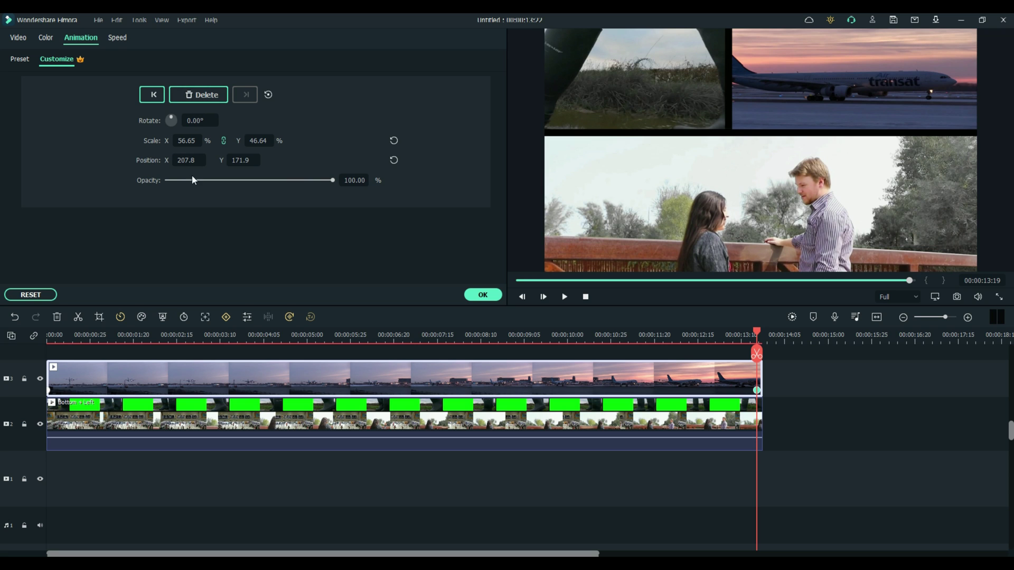
left_click_drag(185, 140, 185, 140)
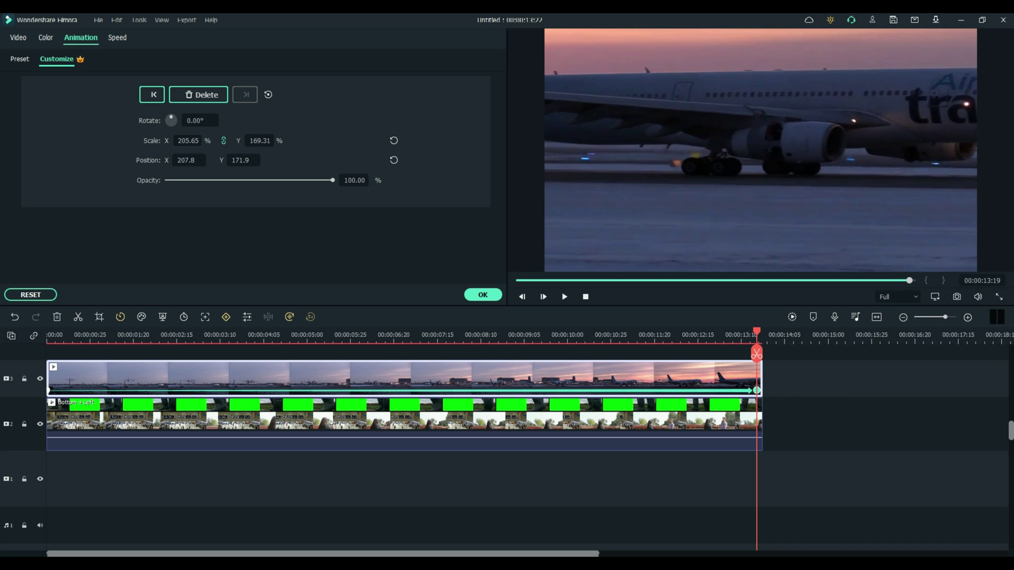
left_click(483, 294)
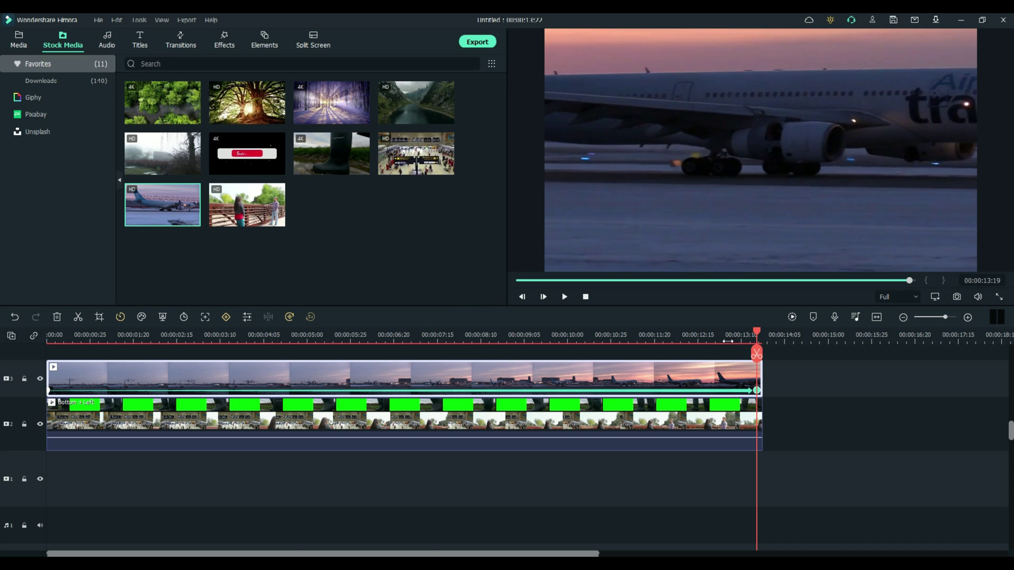
Move the airplane clip's enlarged-scale keyframe to the very end of the clip
scroll(728, 341, "up", 5)
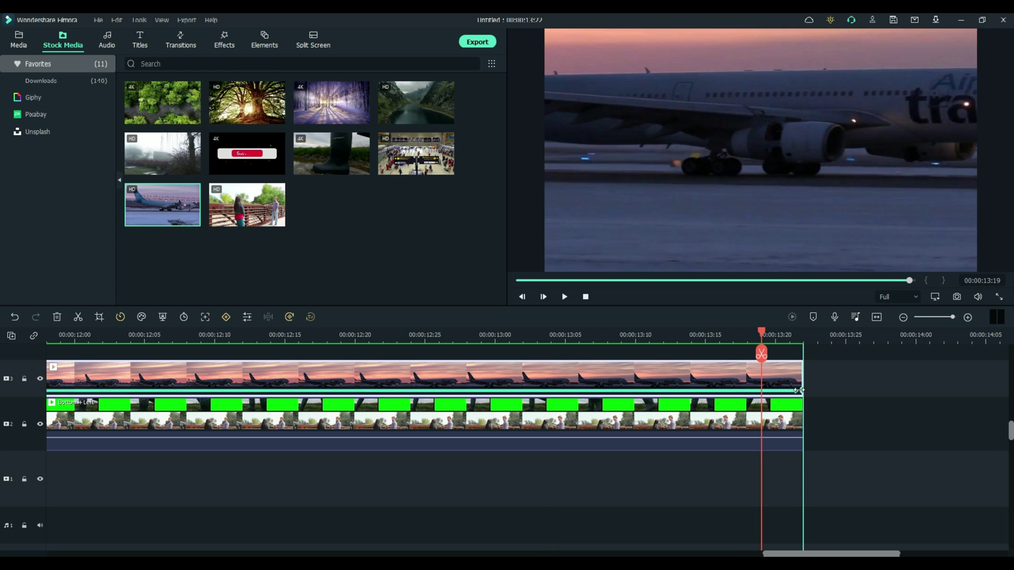
left_click_drag(792, 551, 3, 552)
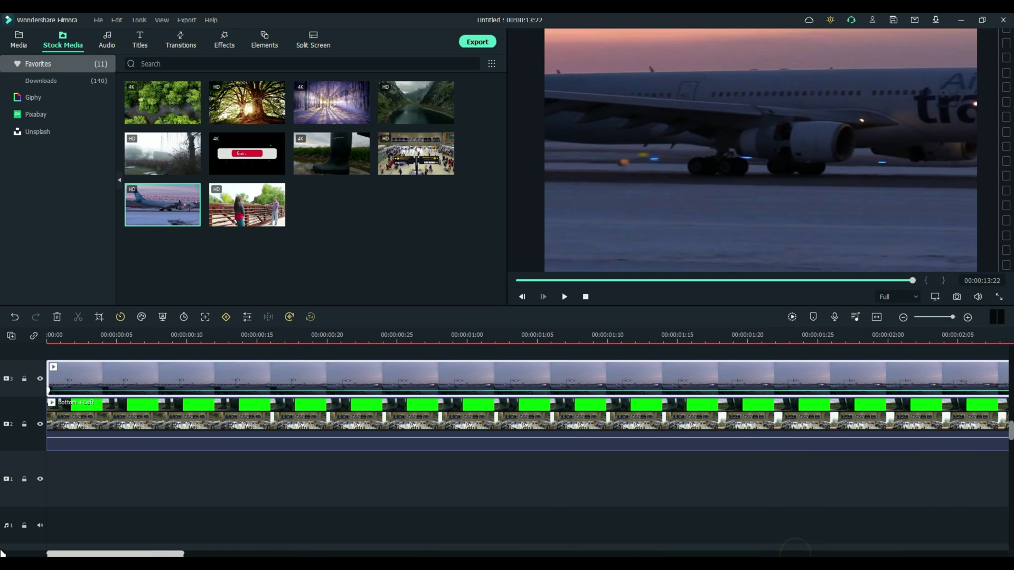
left_click_drag(79, 338, 69, 343)
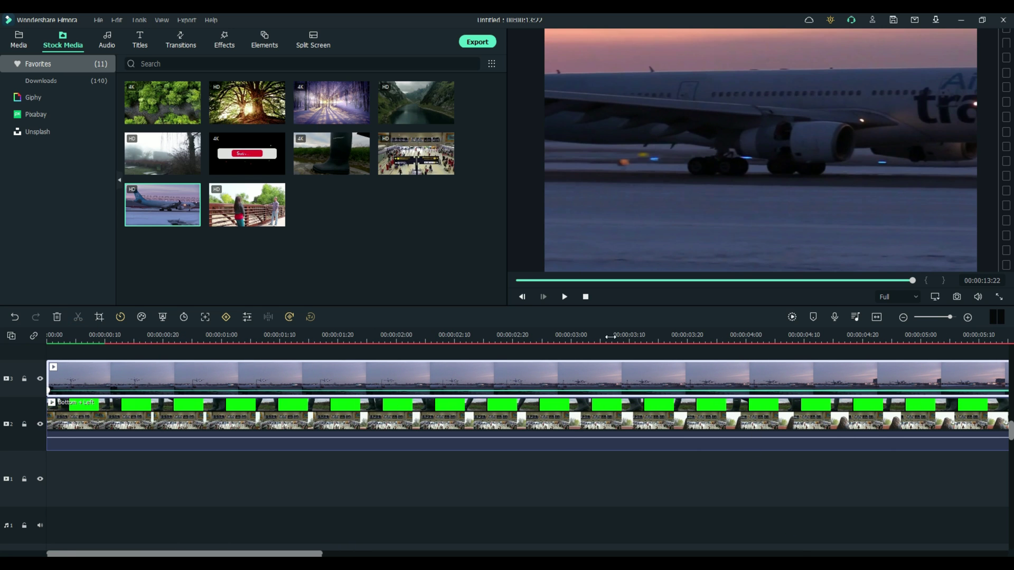
left_click(876, 316)
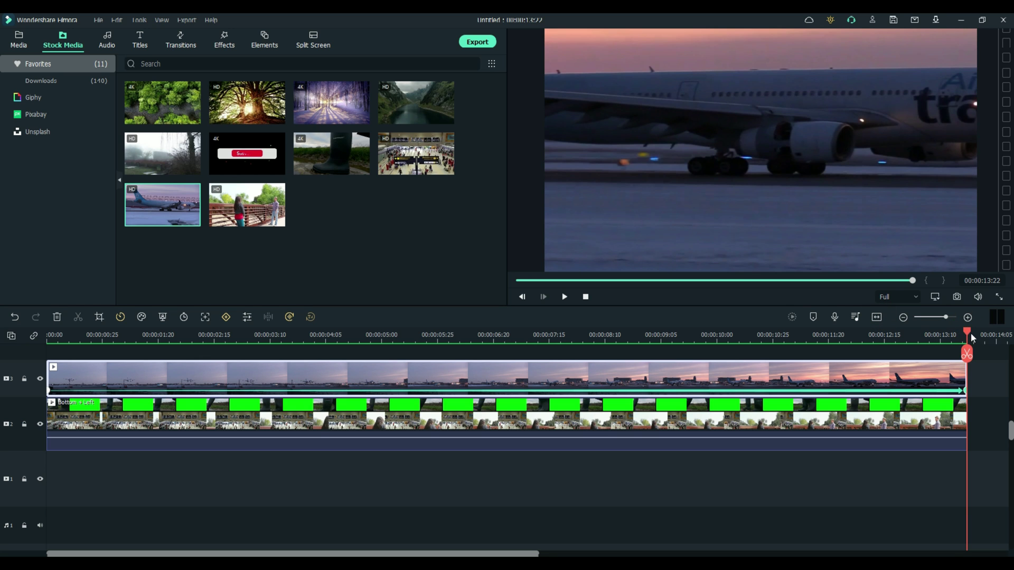
Play the composition from the start to review how the airplane clip grows over the other panels
left_click_drag(968, 336, 48, 336)
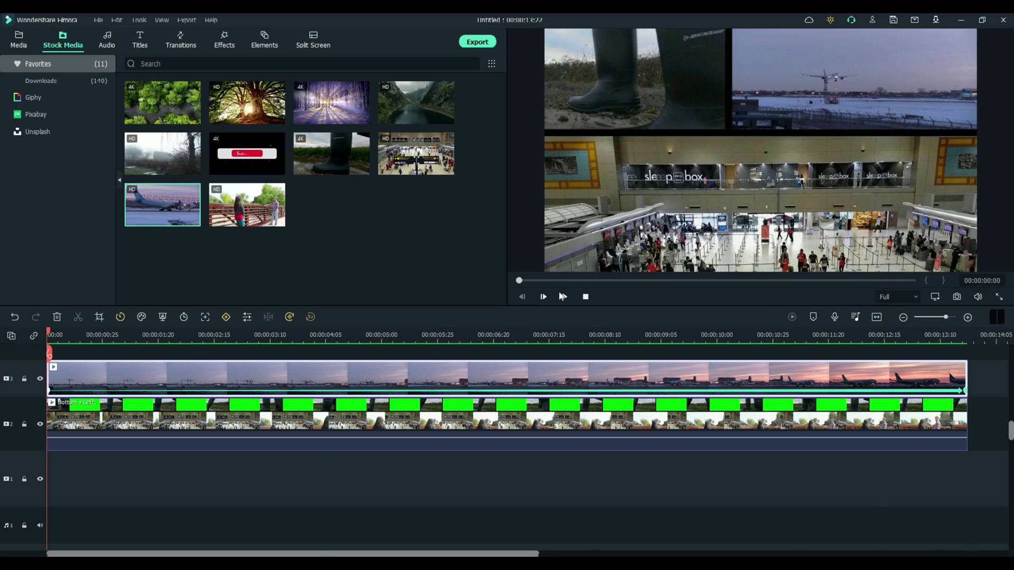
left_click(565, 298)
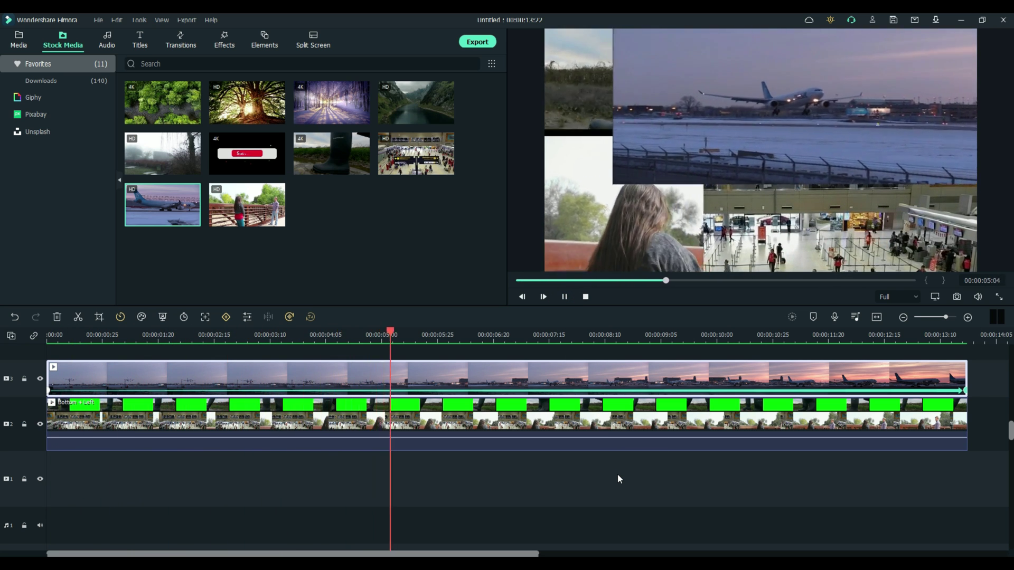
left_click(564, 297)
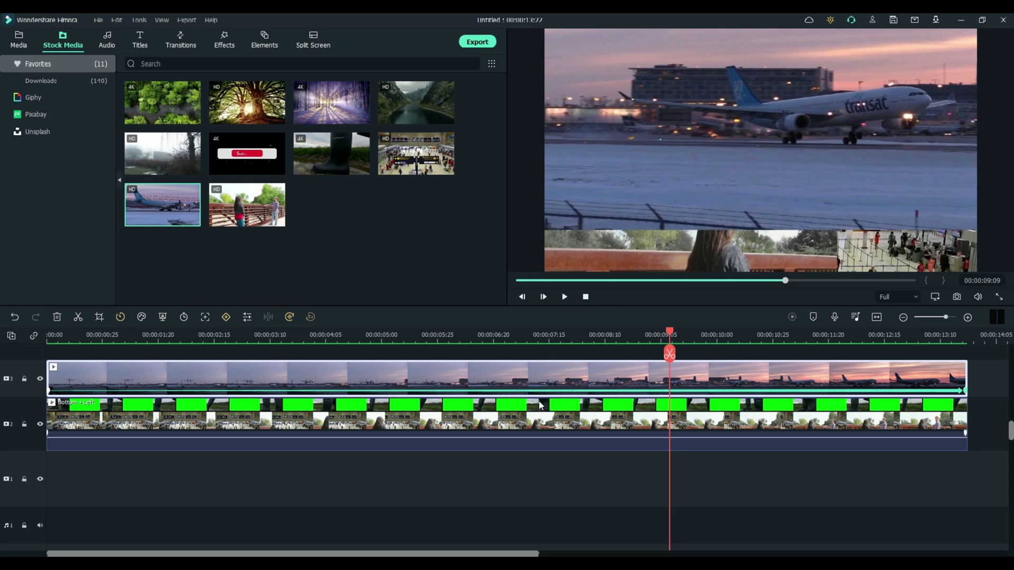
Reset the airplane clip's animation and add a new keyframe at 00:00:08:29 with the upper-right panel size
double_click(276, 373)
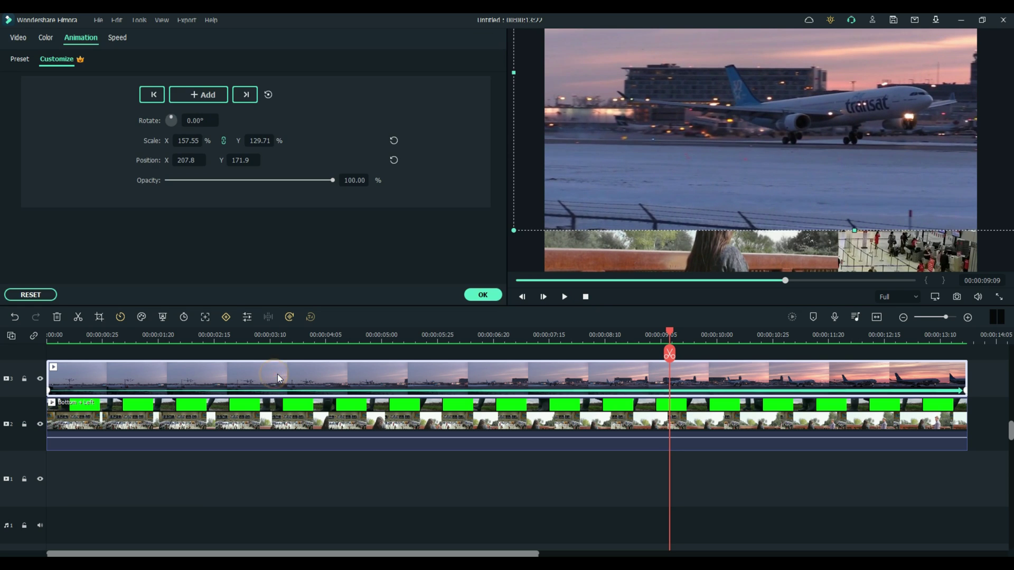
left_click(18, 293)
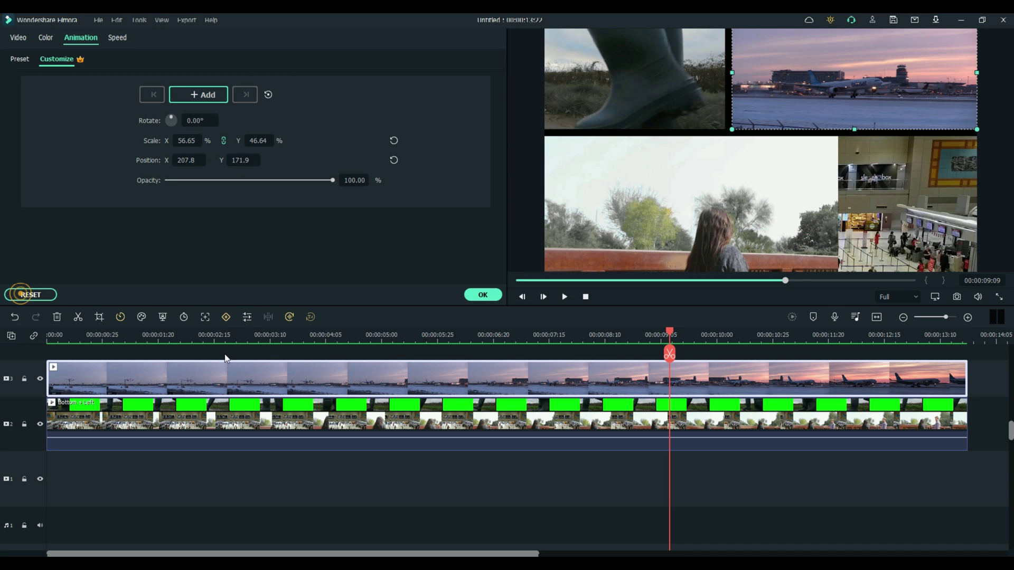
left_click_drag(673, 333, 640, 349)
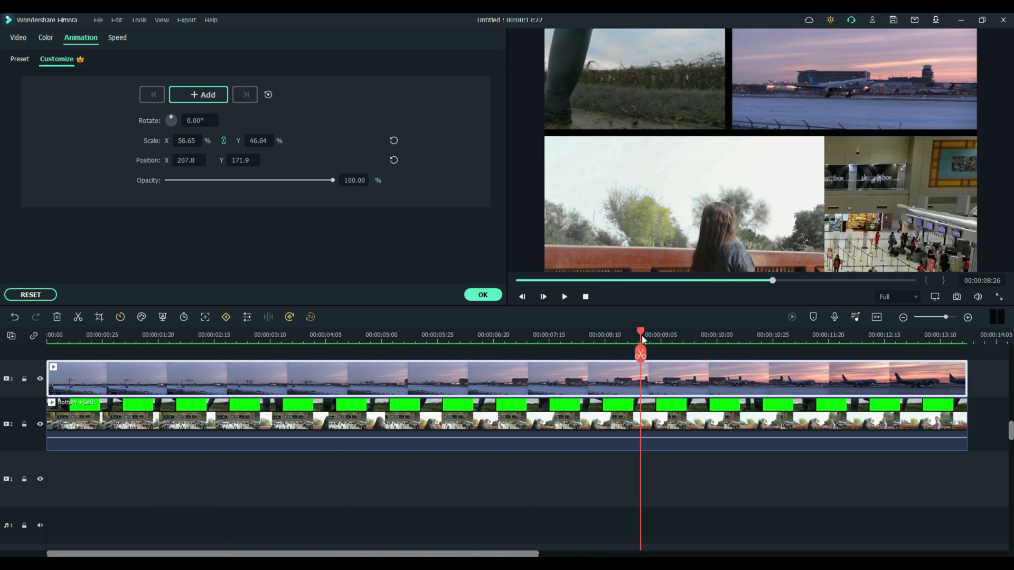
mouse_move(642, 336)
left_mouse_down()
mouse_move(660, 333)
mouse_move(648, 334)
left_mouse_up()
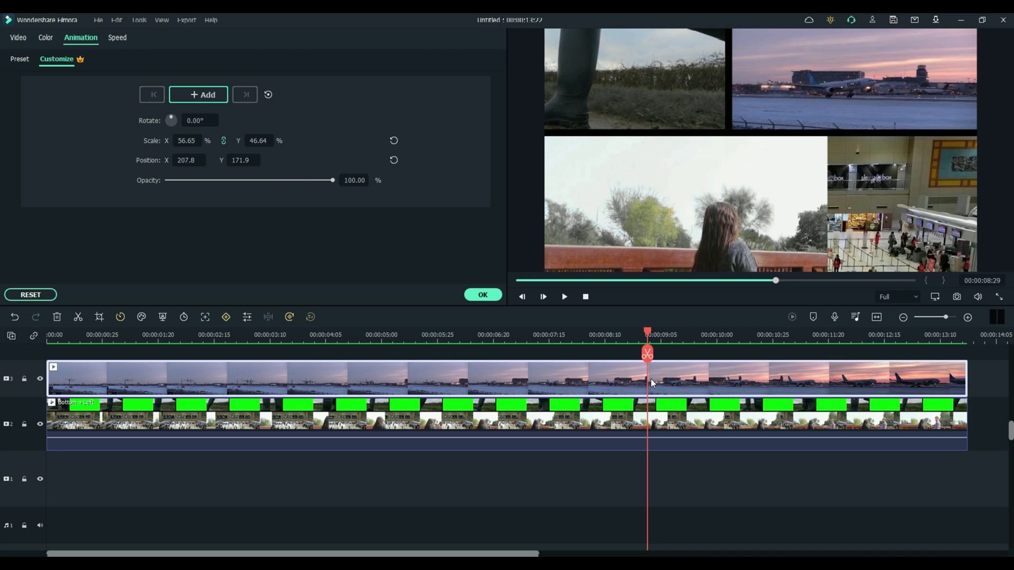
left_click(205, 99)
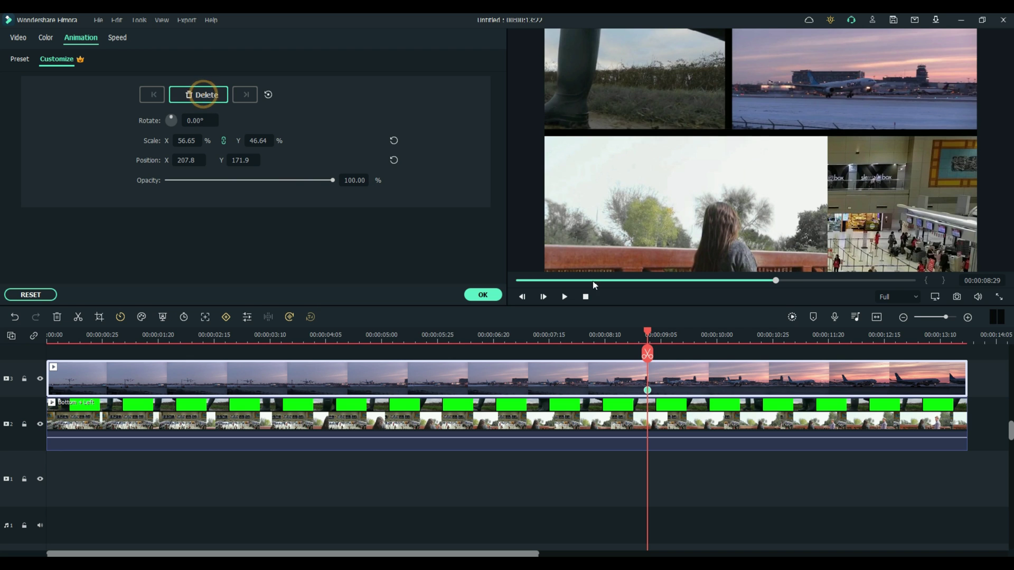
Add a second keyframe to the airplane clip at 00:00:13:21 with a scale of 199.65% by 164.37% and apply it
left_click(731, 337)
left_click_drag(776, 333, 964, 334)
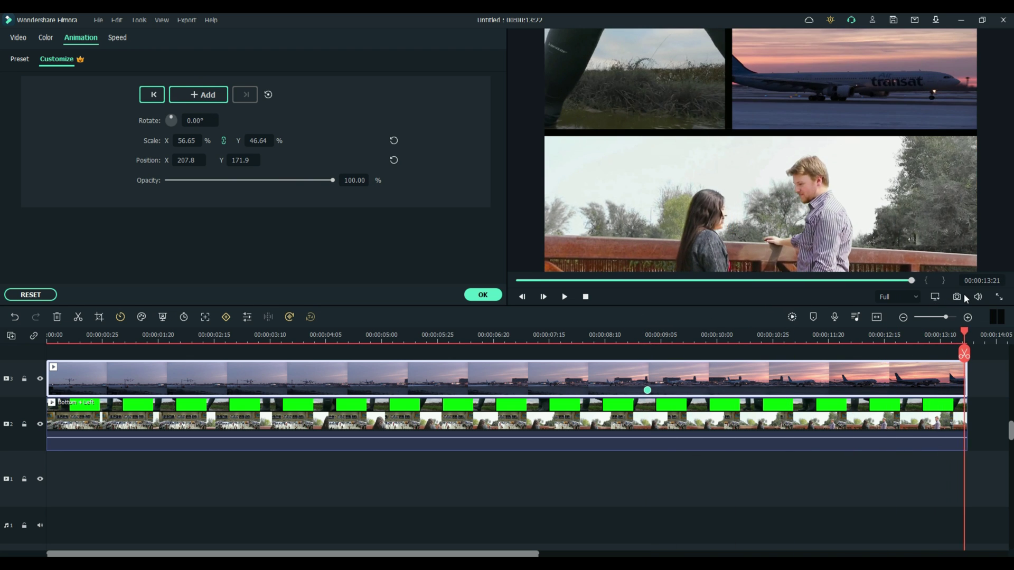
left_click(198, 95)
mouse_move(182, 141)
left_mouse_down()
mouse_move(214, 140)
mouse_move(193, 157)
left_mouse_up()
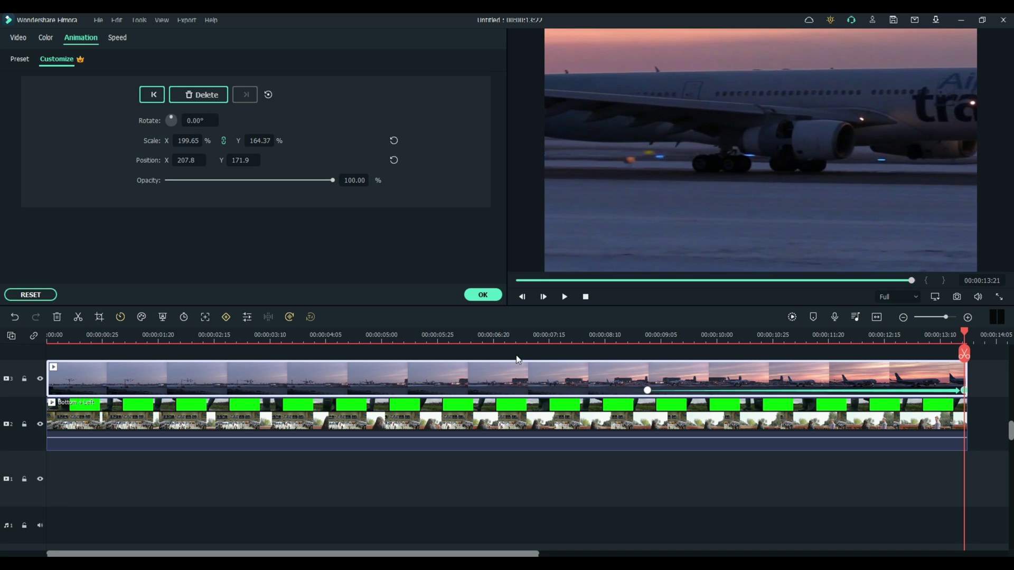
left_click(481, 295)
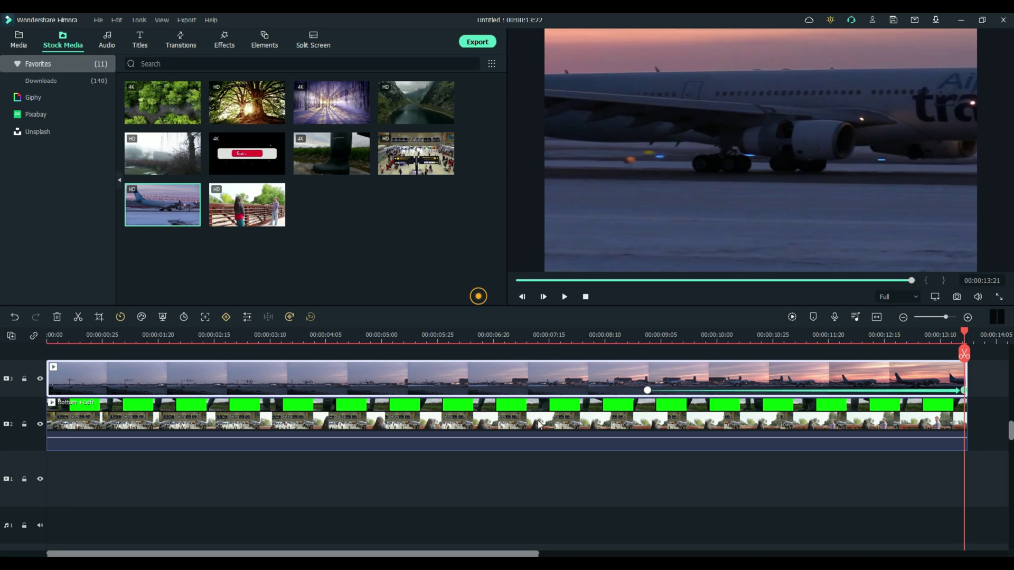
Play the composition from 00:00:01:16 to about 00:00:11:23 to review the airplane panel's enlargement
left_click_drag(964, 333, 149, 334)
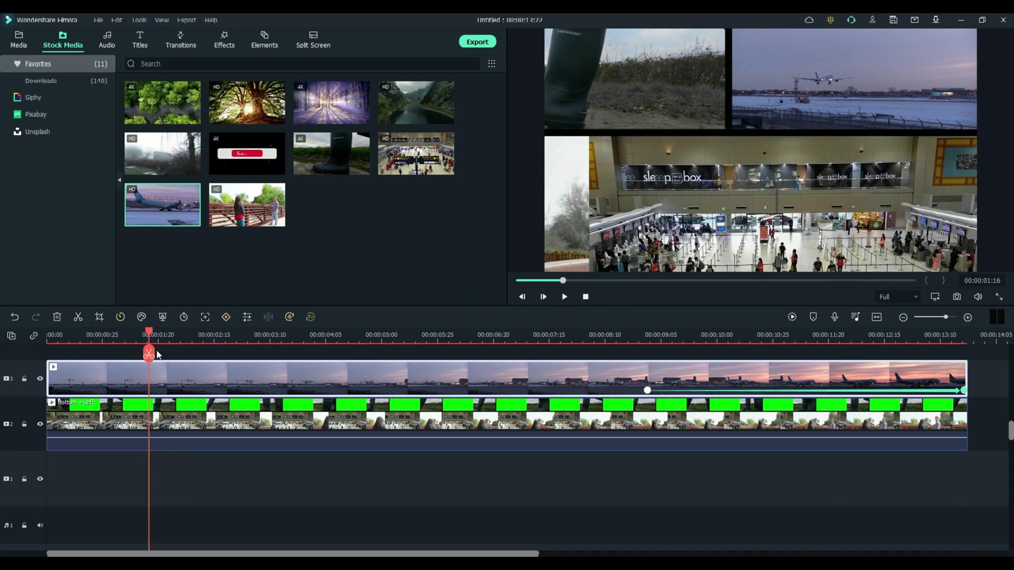
left_click(565, 298)
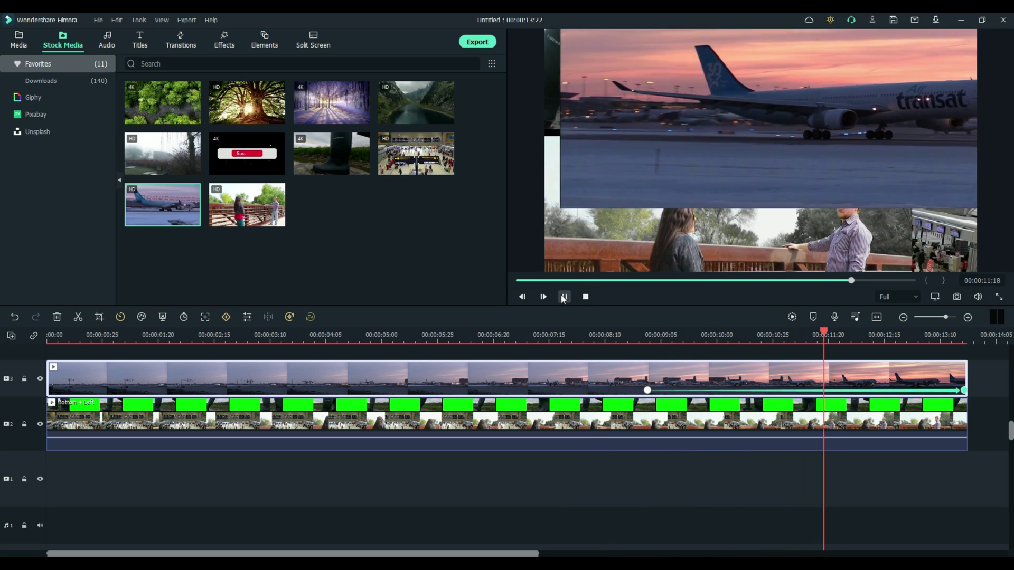
left_click(564, 297)
Add the Vintage Film Pack OLD FASHION FILM LOOK LUT on a new track above the airplane clip, starting at the timeline's beginning
scroll(313, 468, "up", 1)
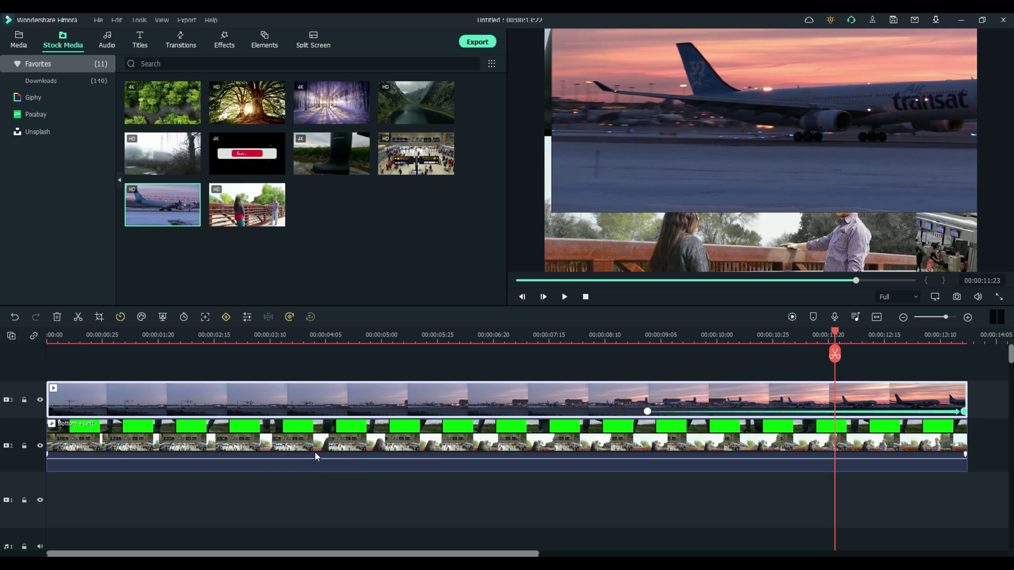
left_click(228, 45)
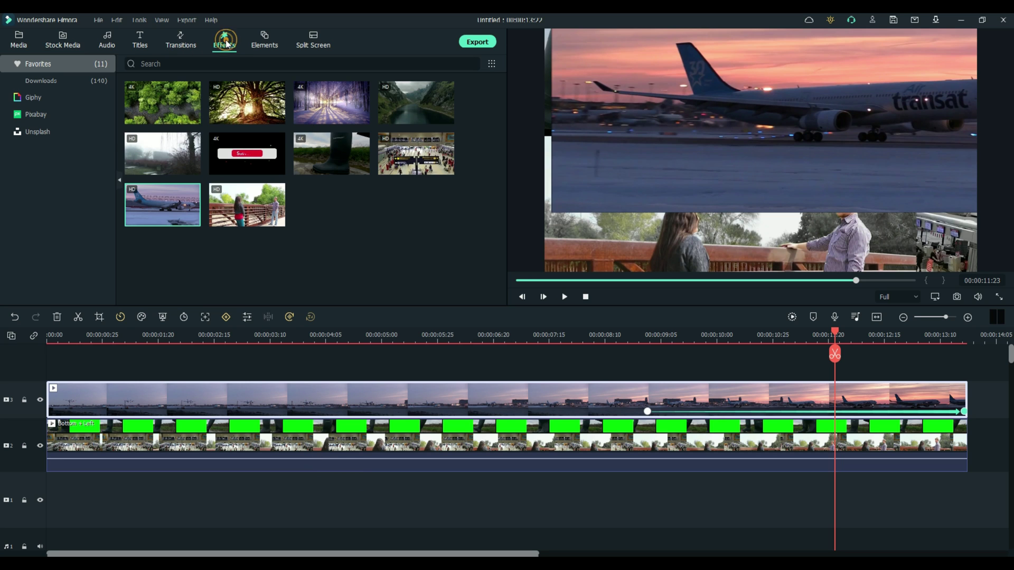
scroll(50, 211, "down", 2)
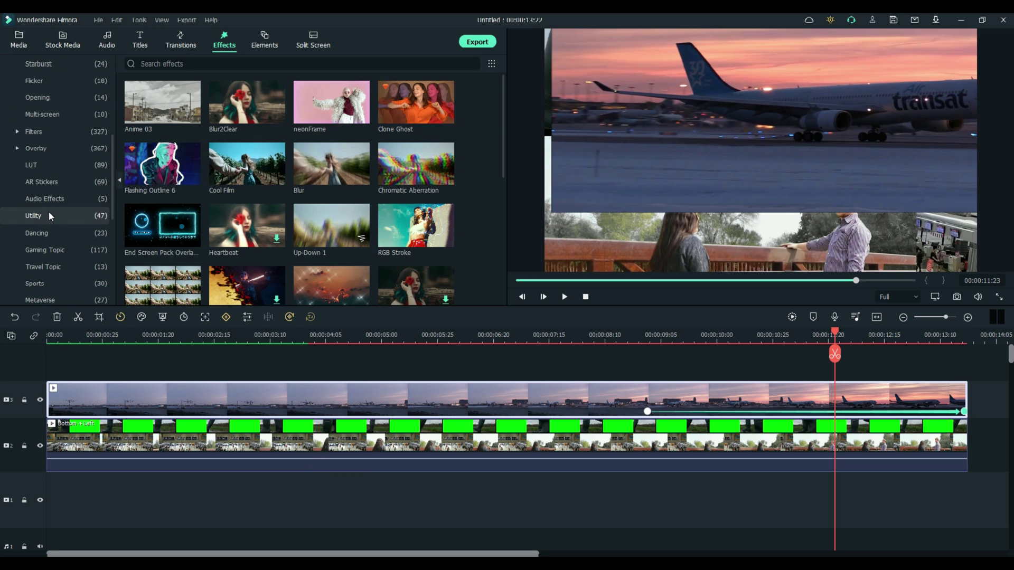
left_click(46, 213)
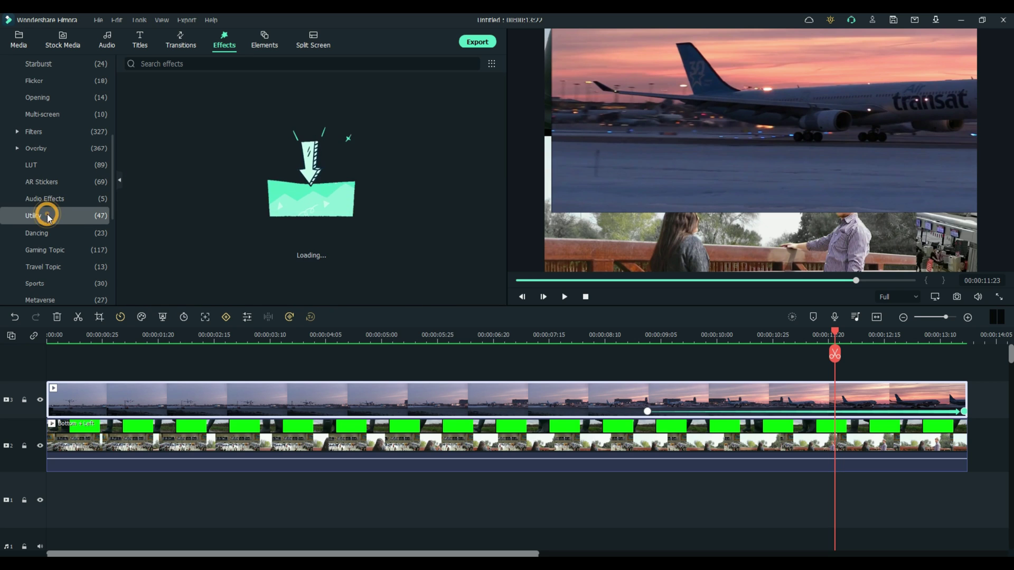
scroll(43, 210, "up", 1)
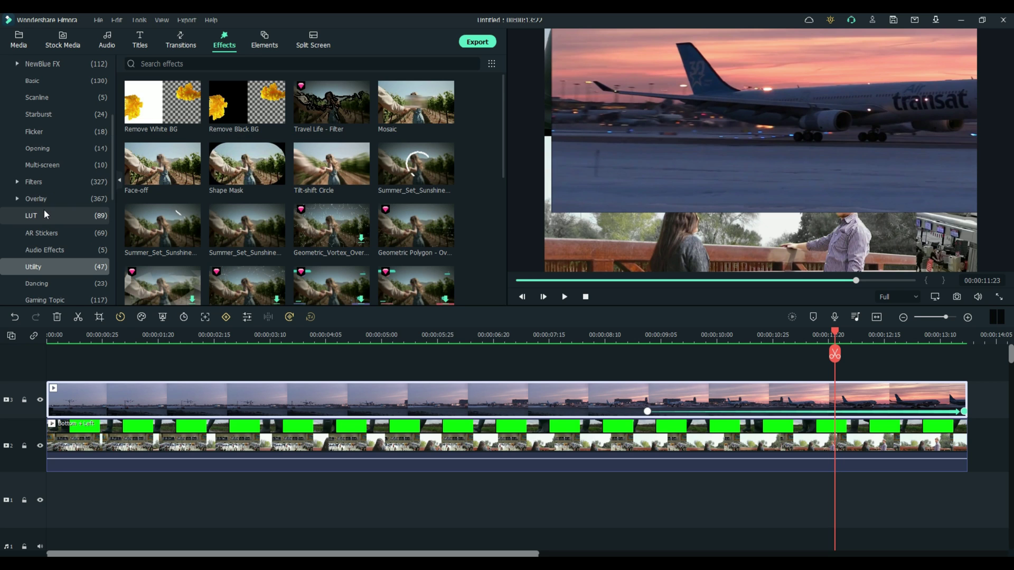
left_click(45, 182)
scroll(41, 222, "down", 5)
left_click(38, 264)
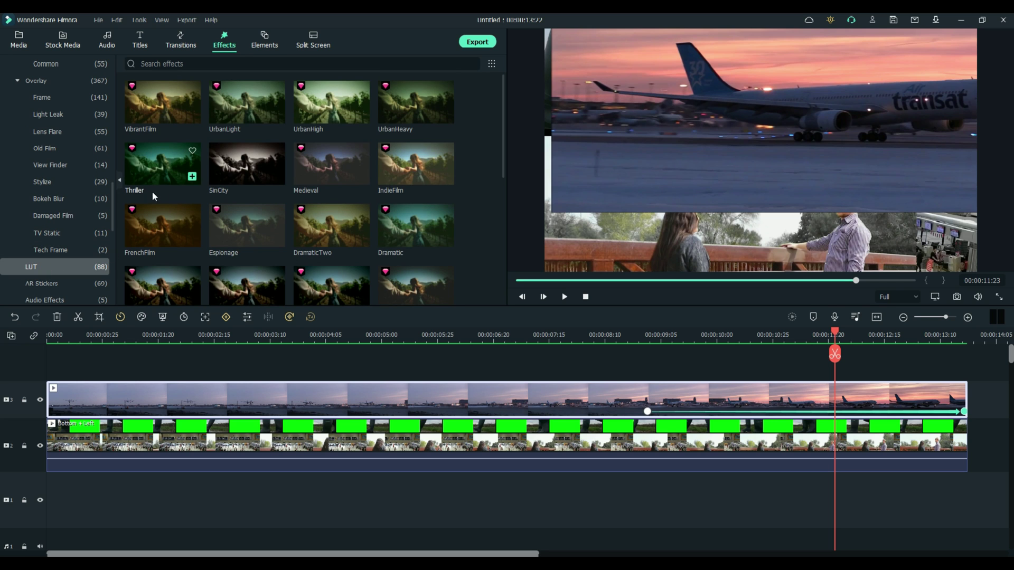
scroll(248, 185, "down", 5)
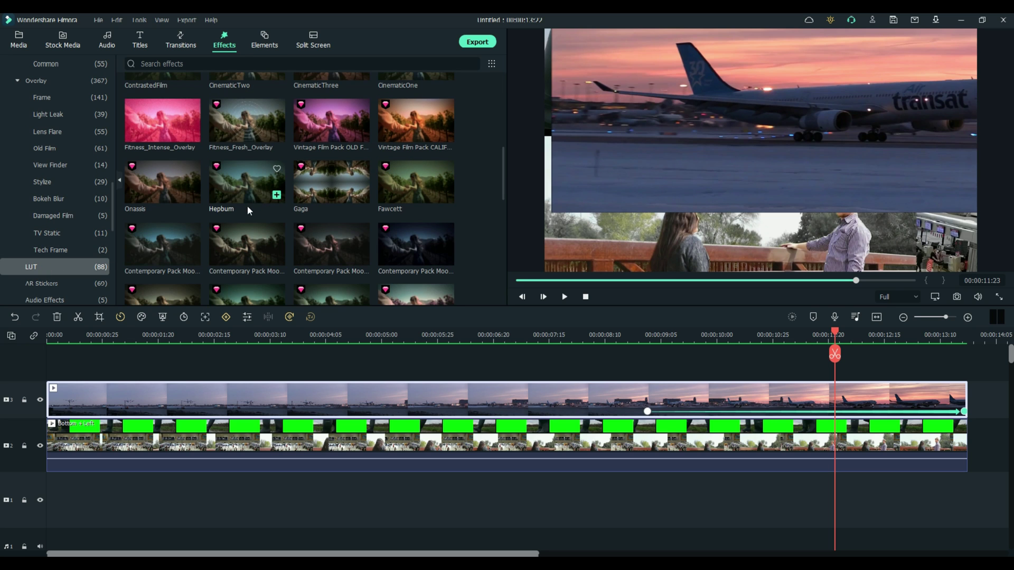
left_click_drag(333, 120, 53, 370)
Set the opacity of the OLD FASHION FILM LOOK effect to 63, checking it at 00:00:01:27, and apply it
left_click_drag(834, 333, 173, 306)
double_click(137, 402)
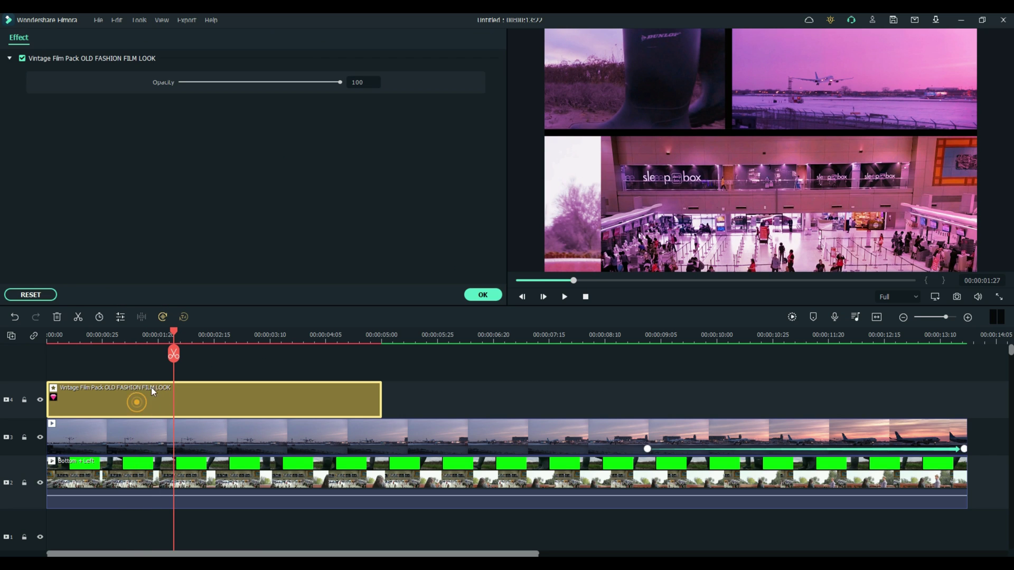
left_click_drag(341, 83, 284, 83)
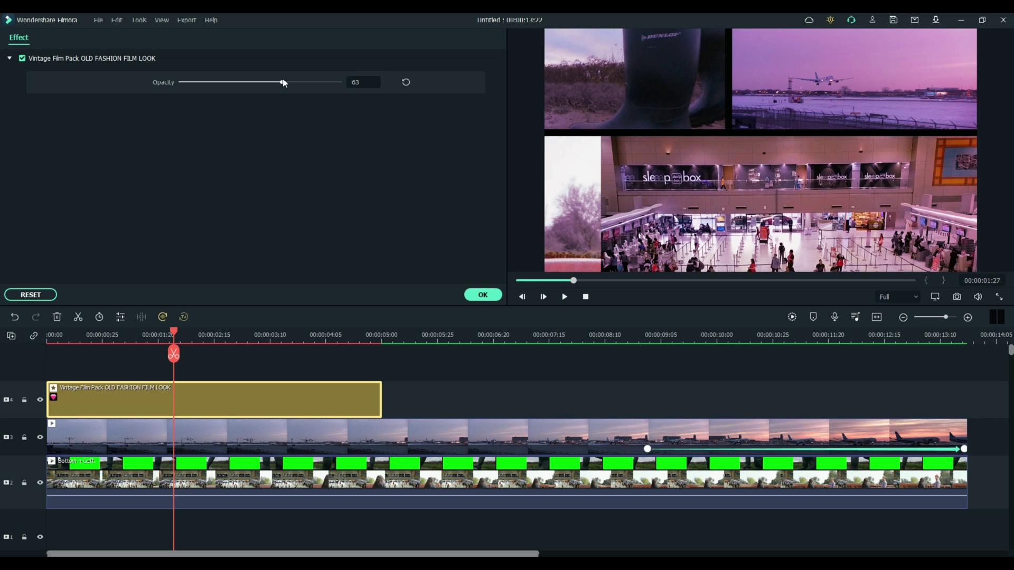
left_click(483, 295)
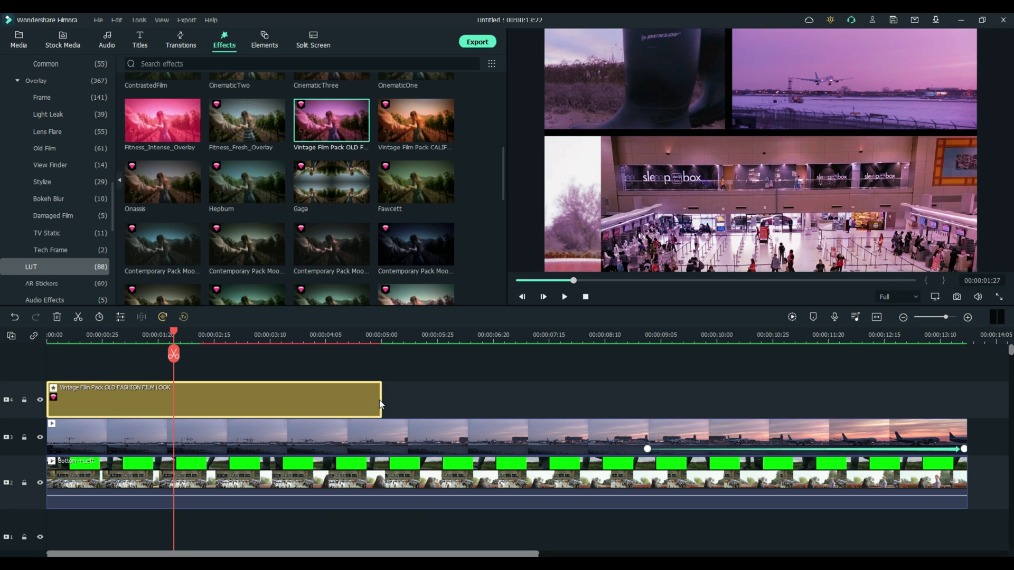
Extend the OLD FASHION FILM LOOK effect to the end of the airplane clip and return the playhead to 00:00:00:00
left_click_drag(381, 402, 941, 398)
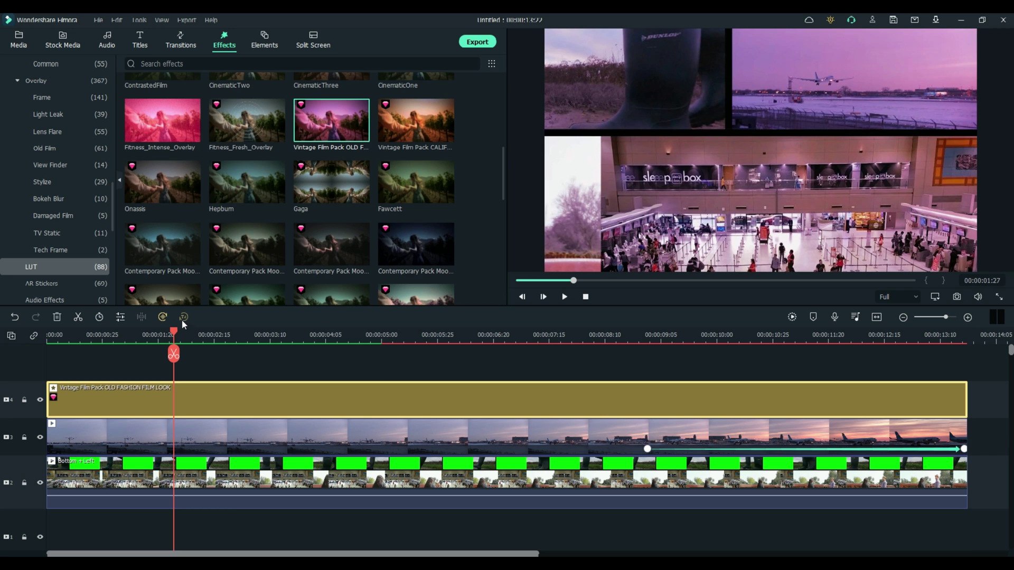
left_click_drag(176, 334, 31, 307)
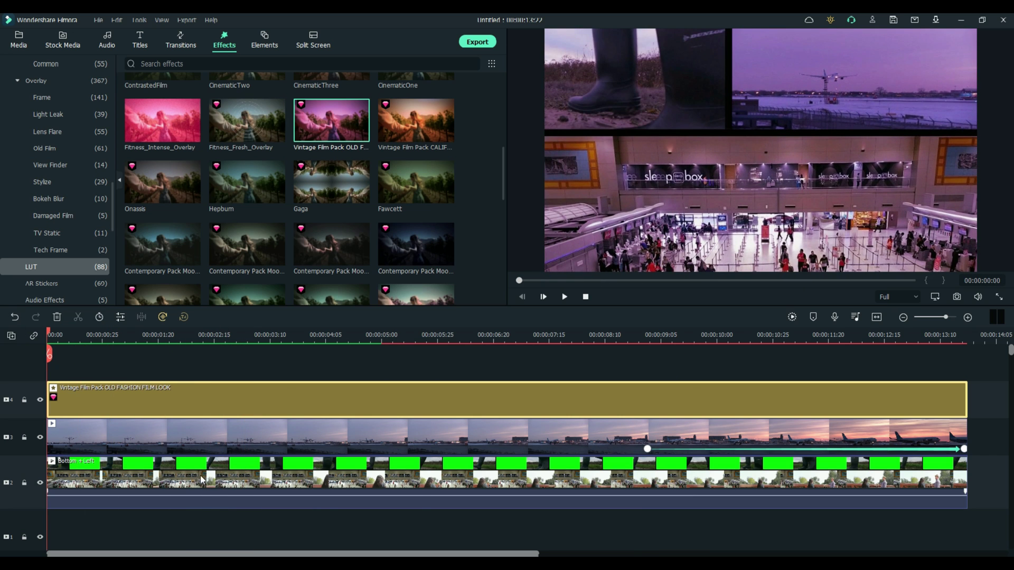